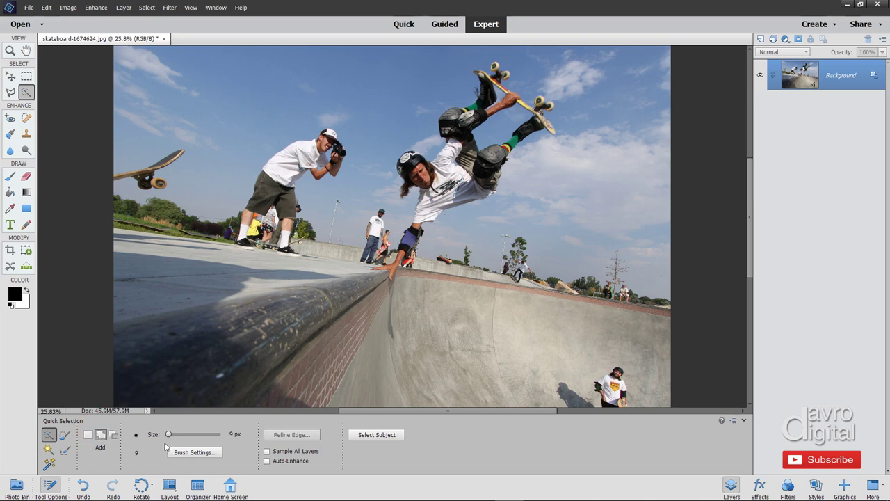
Step: Set the Quick Selection brush size to 33 px, try Select Subject on the photo, and deselect everything
drag(170, 434, 177, 435)
drag(178, 433, 179, 434)
click(368, 436)
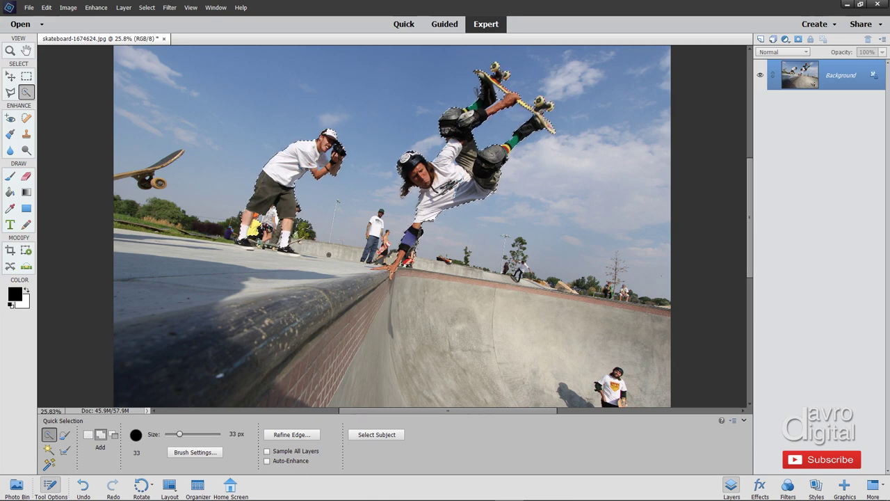
key(ctrl+d)
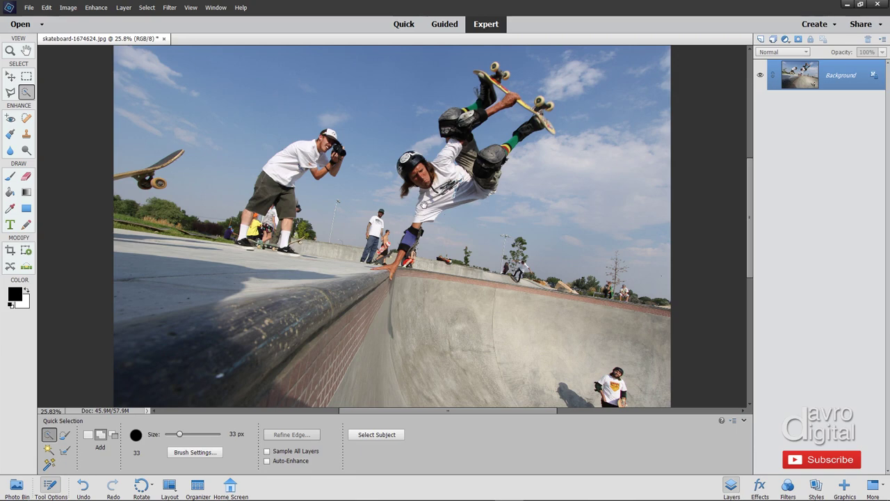
Step: Brush a Quick Selection over the lower part of the airborne skateboarder's white shirt, up to the collar
ctrl+click(424, 204)
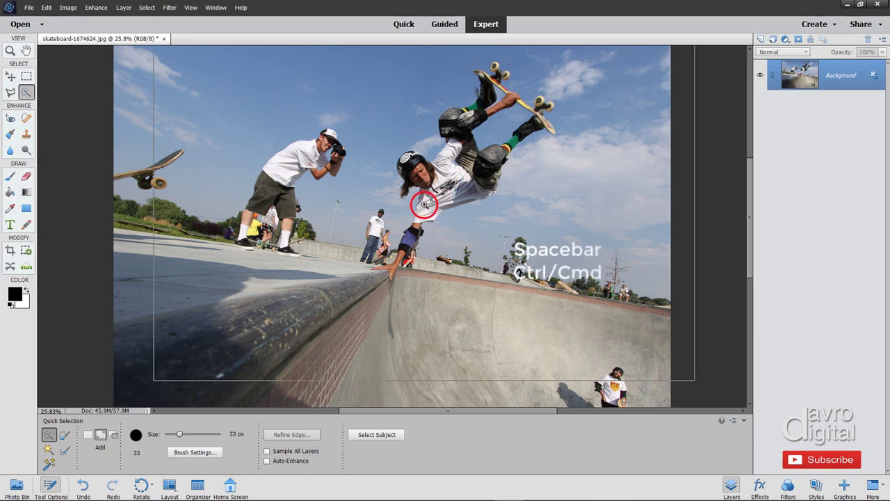
ctrl+click(424, 203)
ctrl+click(423, 204)
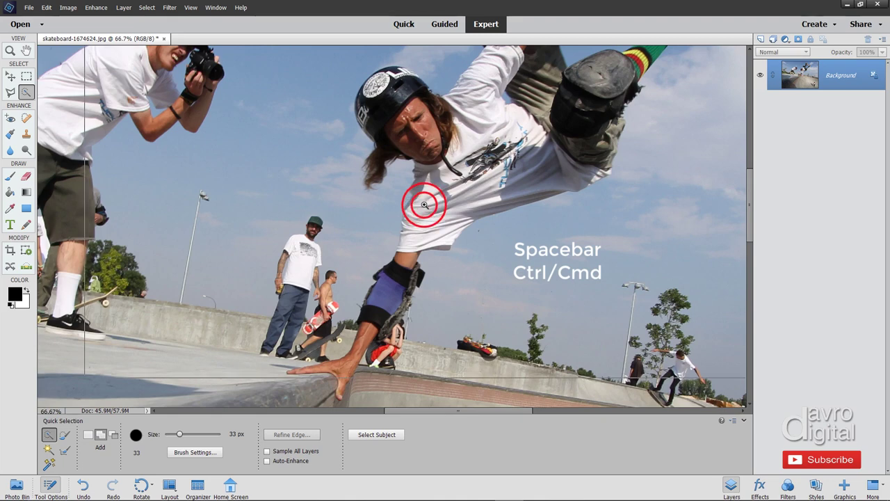
ctrl+click(424, 204)
drag(510, 164, 422, 181)
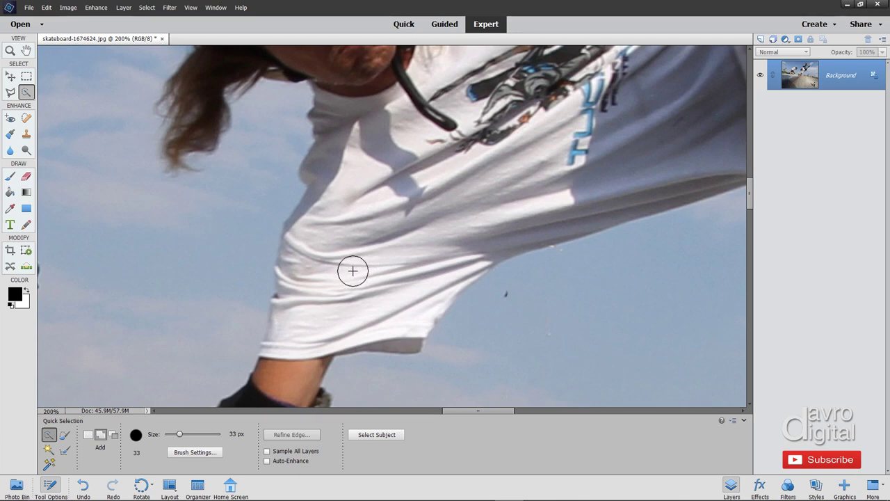
mouse_move(353, 274)
mouse_down()
mouse_move(397, 334)
mouse_move(338, 329)
mouse_move(304, 312)
mouse_move(296, 295)
mouse_move(319, 233)
mouse_move(363, 179)
mouse_move(393, 160)
mouse_move(640, 164)
mouse_up()
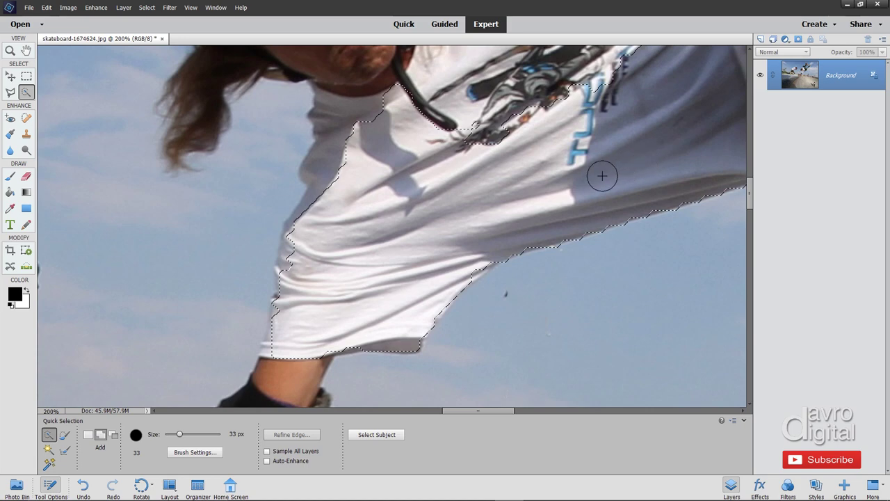
click(520, 118)
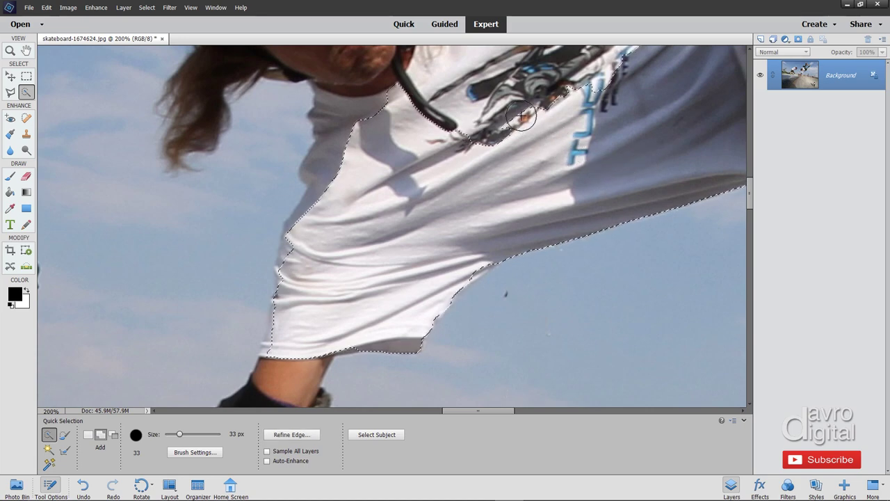
mouse_move(466, 118)
mouse_down()
mouse_move(473, 92)
mouse_move(441, 80)
mouse_move(363, 107)
mouse_up()
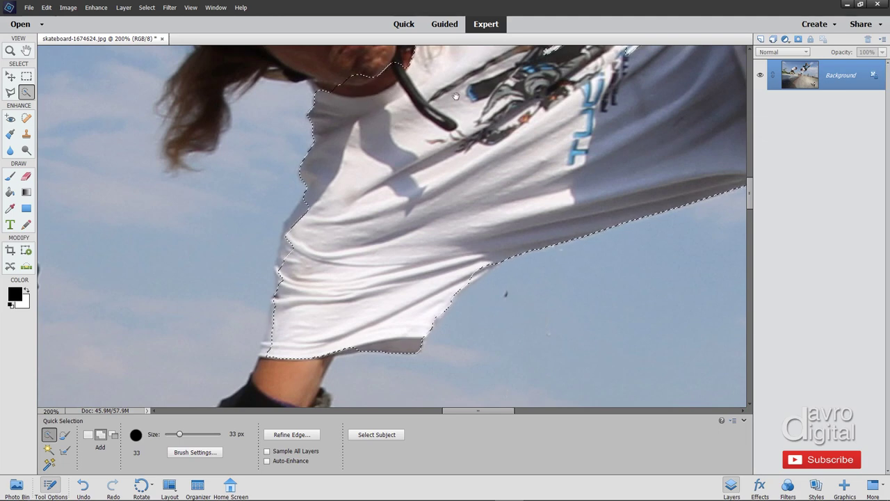
Step: Extend the selection across the printed chest and upper part of the skateboarder's shirt
key(space)
mouse_move(456, 97)
mouse_down()
mouse_move(405, 172)
mouse_move(282, 268)
mouse_up()
click(573, 234)
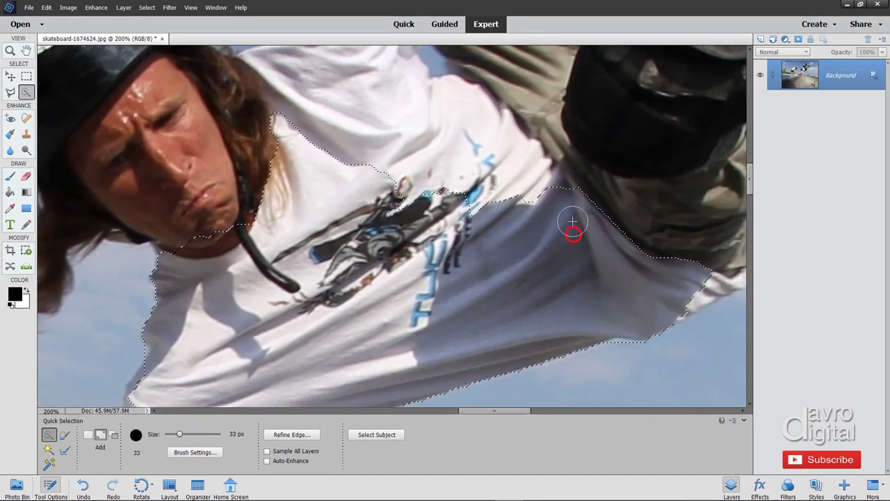
mouse_move(453, 133)
mouse_down()
mouse_move(433, 113)
mouse_move(389, 101)
mouse_move(258, 87)
mouse_move(226, 116)
mouse_up()
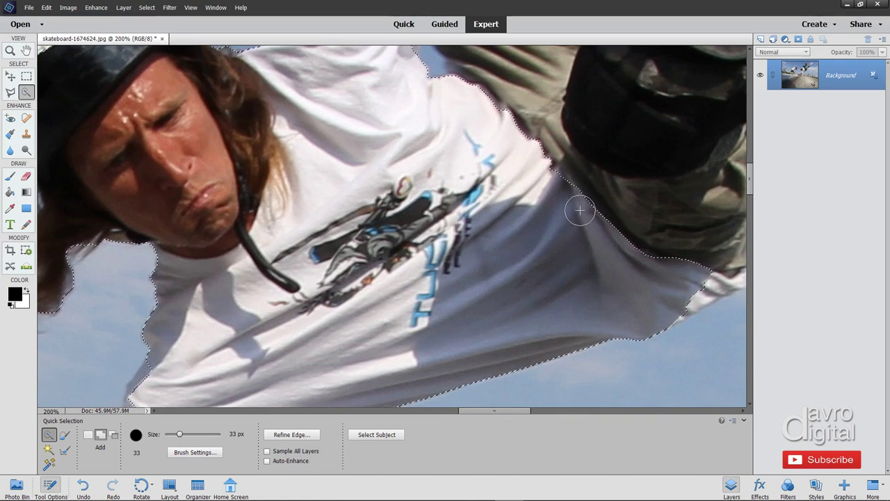
Step: Add the skateboarder's trousers, knee pad and raised sleeve to the selection
click(564, 170)
mouse_move(605, 193)
mouse_down()
mouse_move(698, 228)
mouse_move(542, 130)
mouse_move(535, 91)
mouse_move(503, 62)
mouse_up()
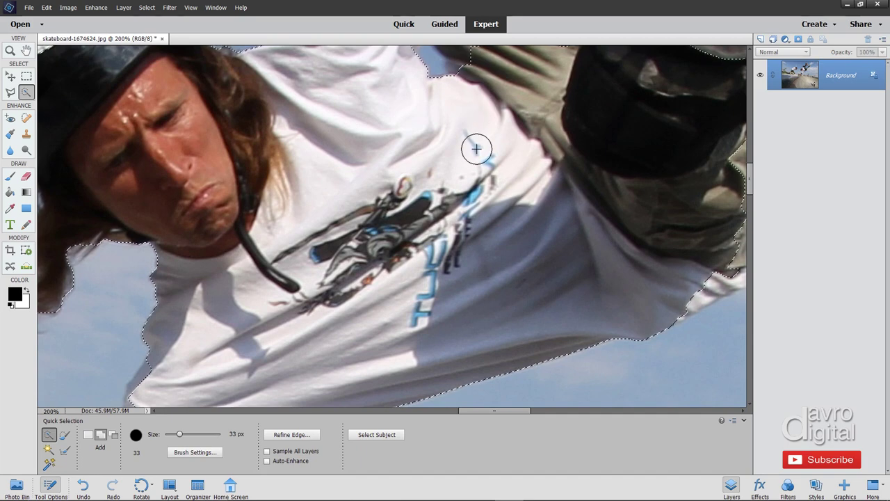
drag(476, 145, 474, 362)
mouse_move(517, 262)
mouse_down()
mouse_move(486, 164)
mouse_move(436, 95)
mouse_up()
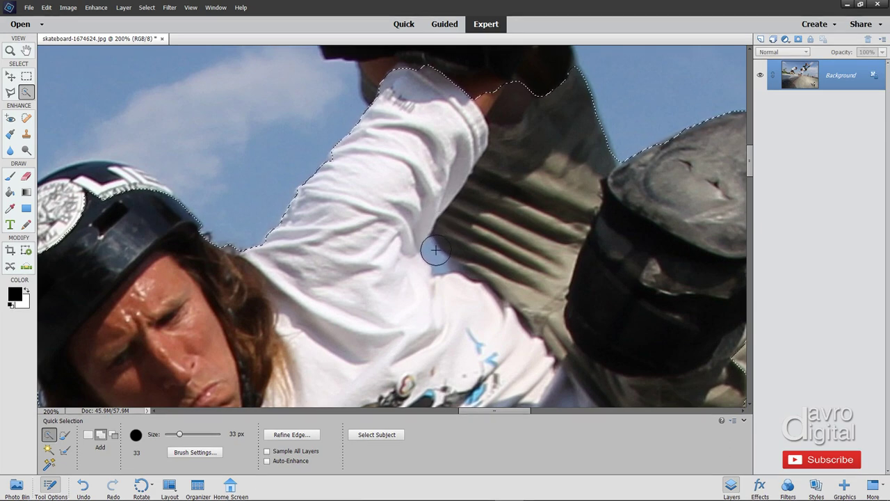
Step: Subtract the small patch of sky between the raised sleeve and the trousers using a 10 px brush
key(bracketleft)
key(bracketleft)
key(bracketleft)
key(bracketleft)
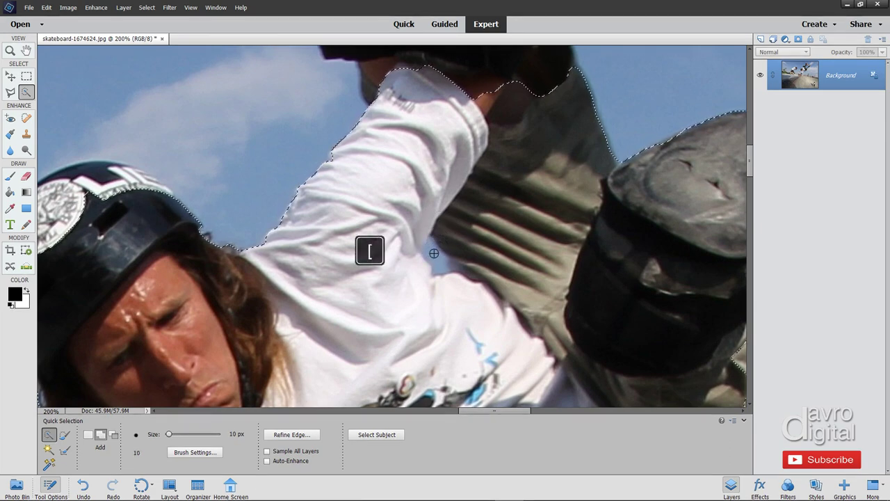
key(alt)
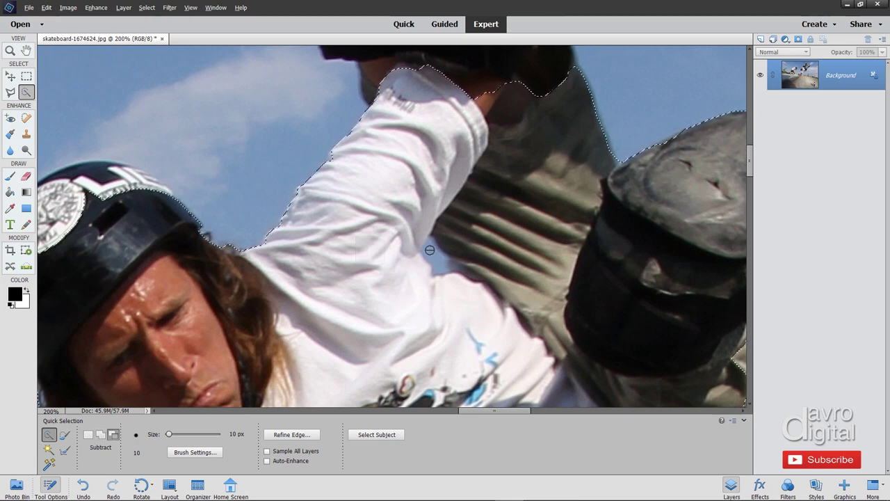
drag(429, 249, 433, 246)
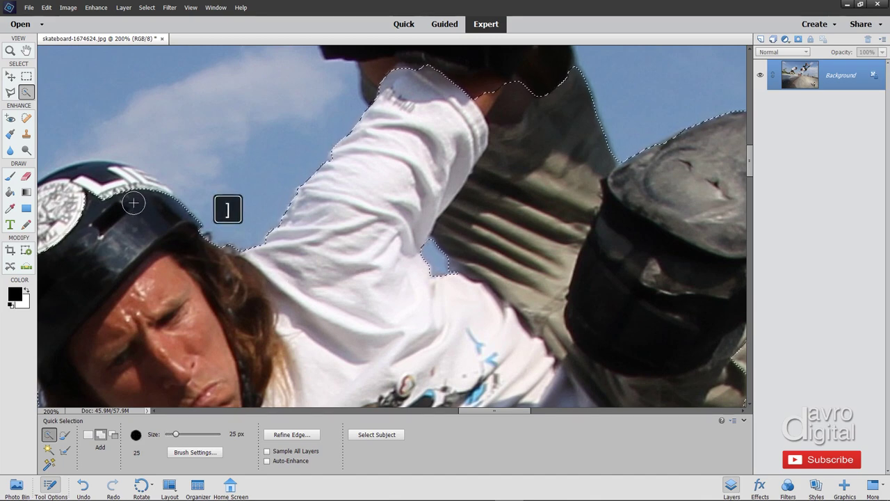
Step: Add the rest of the skateboarder's helmet to the selection with a 25 px brush
key(bracketright)
key(bracketright)
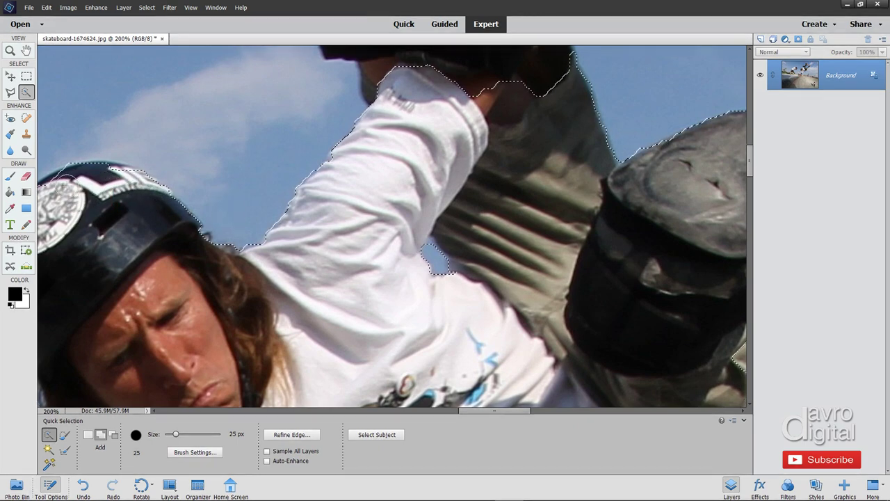
drag(87, 229, 336, 248)
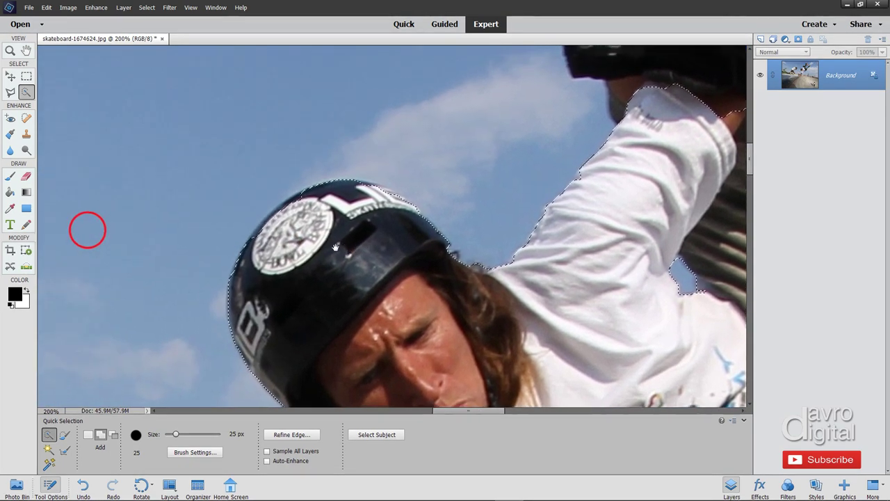
mouse_move(314, 209)
mouse_down()
mouse_move(308, 199)
mouse_move(266, 238)
mouse_up()
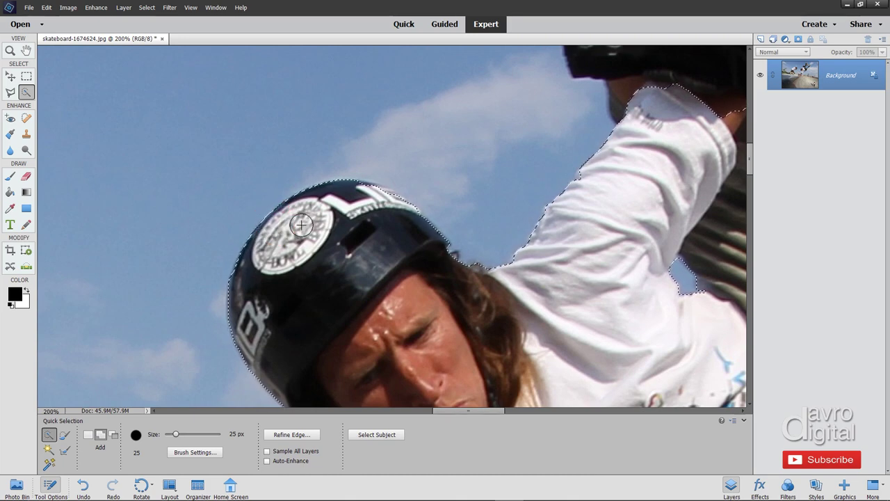
click(244, 273)
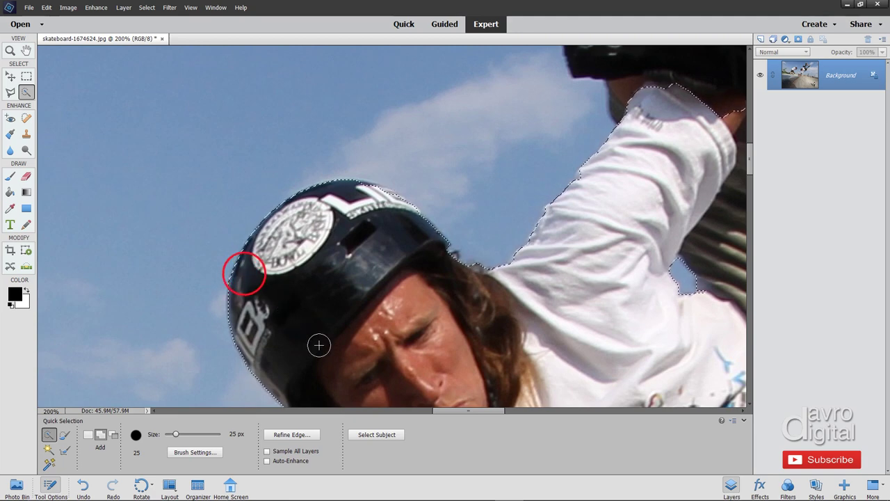
Step: Extend the selection over the loose hair hanging below the helmet, including its outer strands and tip
key(space)
drag(298, 342, 279, 231)
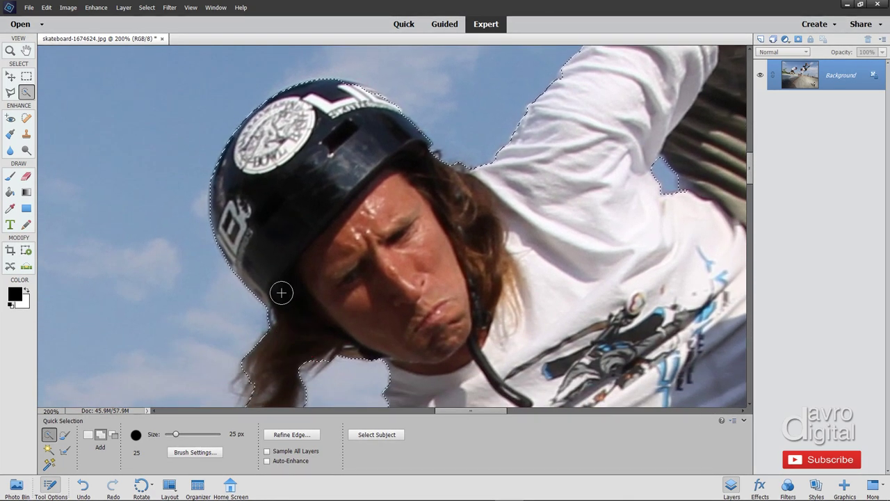
drag(273, 354, 274, 301)
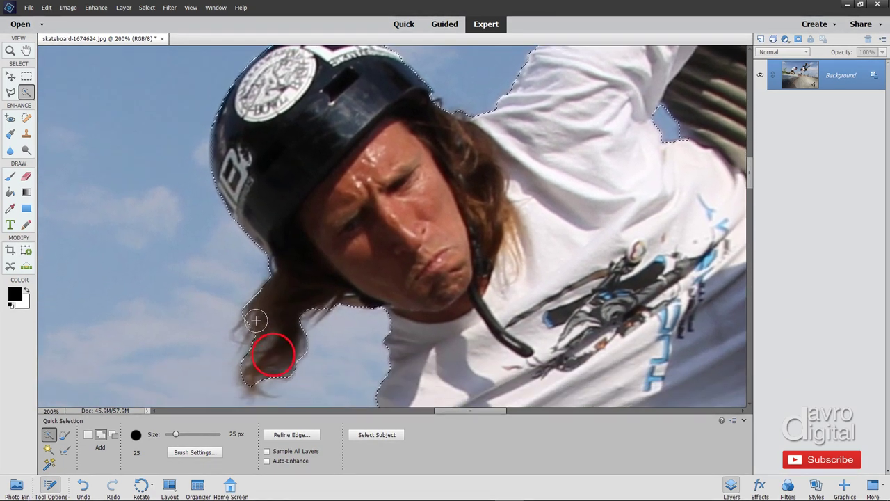
click(253, 322)
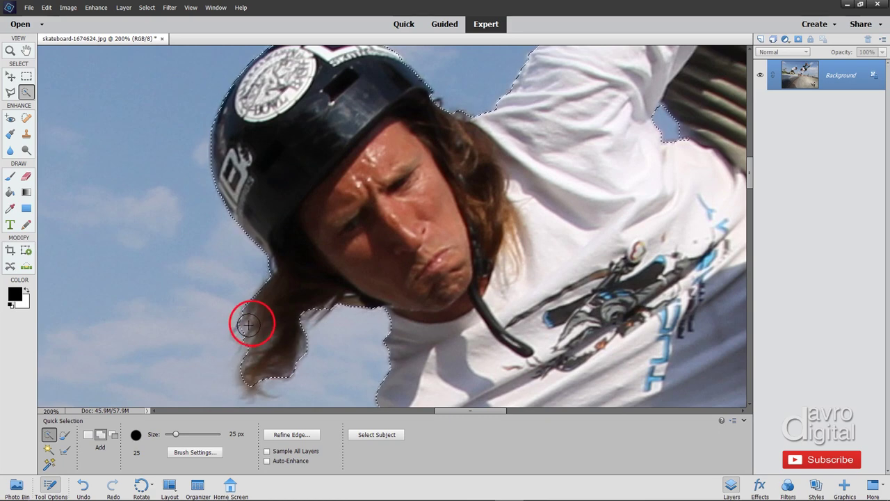
click(247, 325)
click(244, 327)
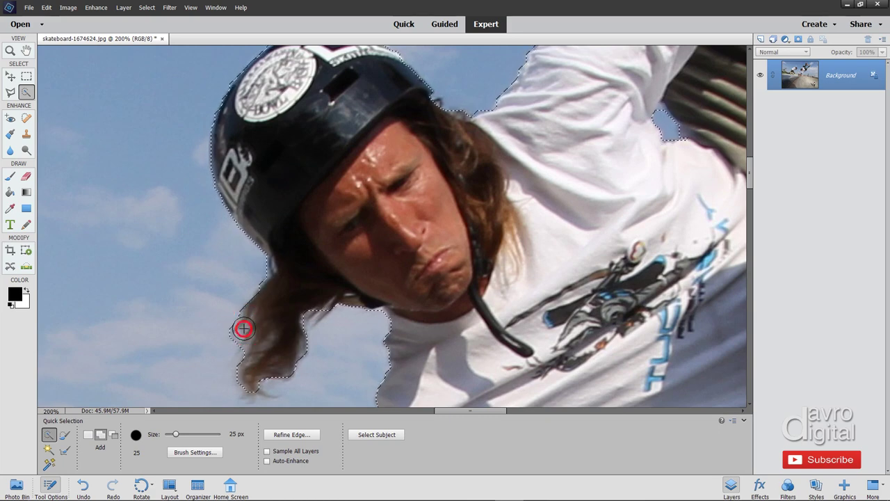
click(313, 302)
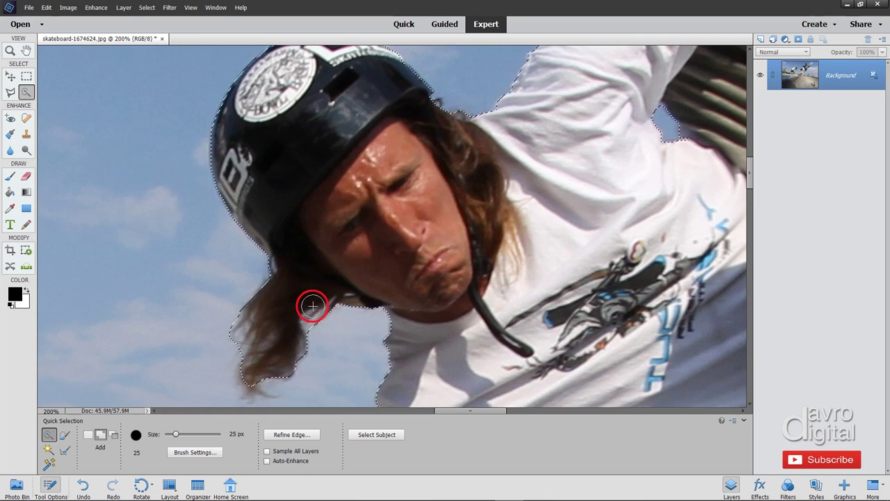
click(252, 377)
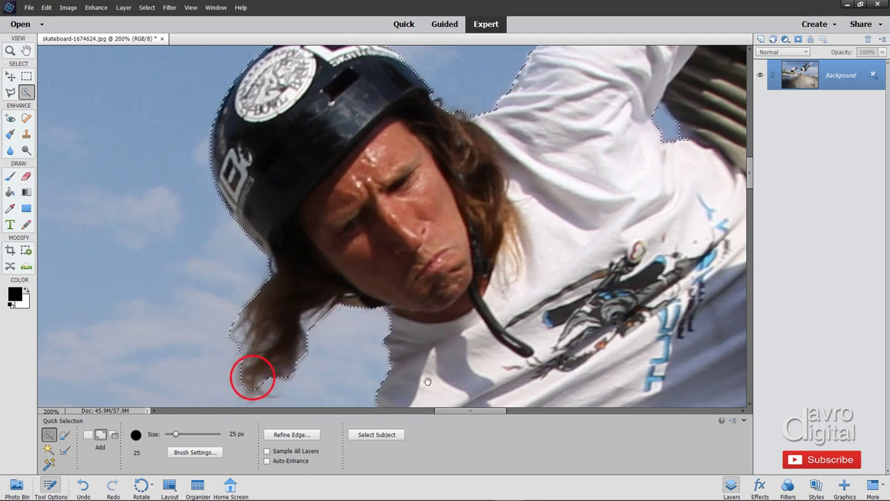
Step: Fill in the missed outer edge of the shirt and supporting arm's sleeve down to the hem
drag(447, 382, 403, 125)
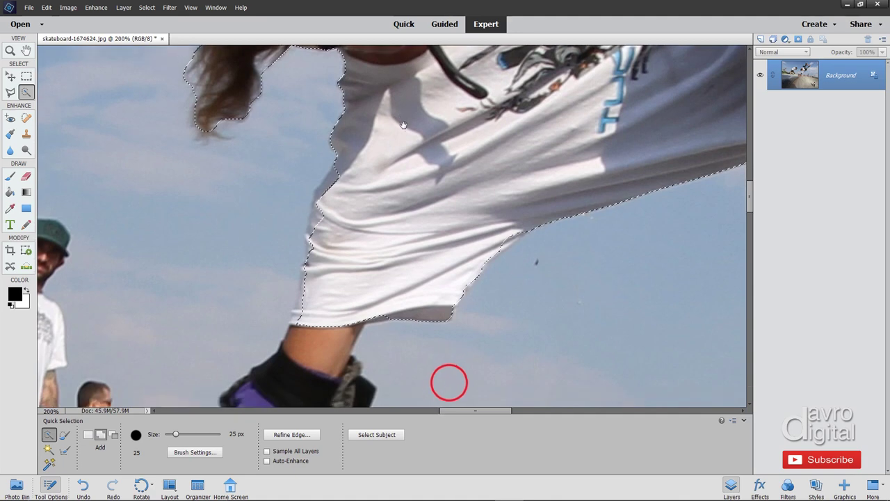
click(338, 181)
click(329, 190)
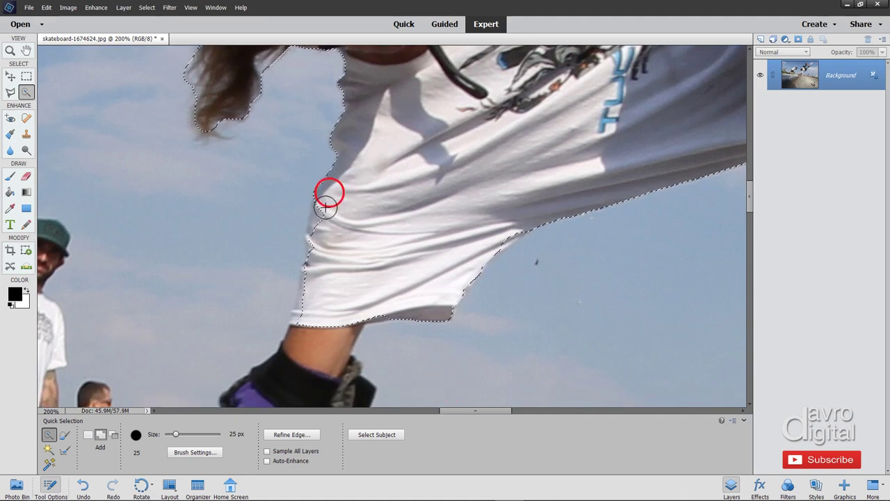
click(323, 211)
click(314, 247)
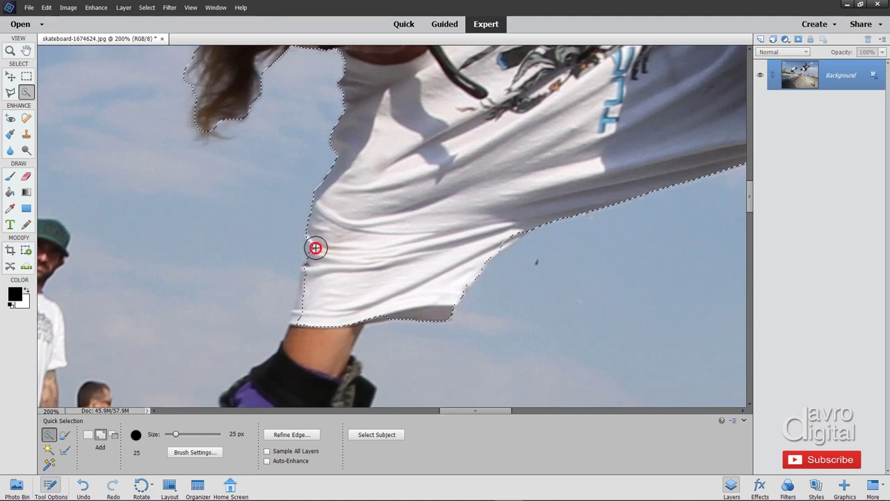
click(311, 292)
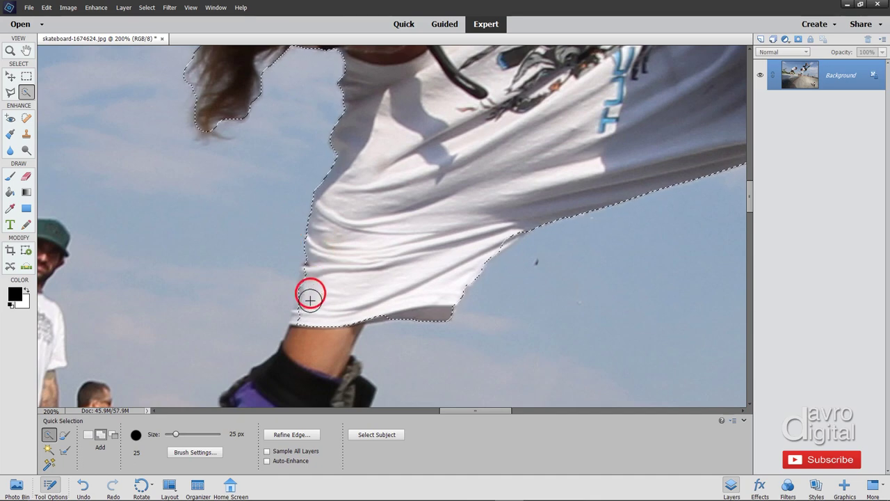
click(311, 280)
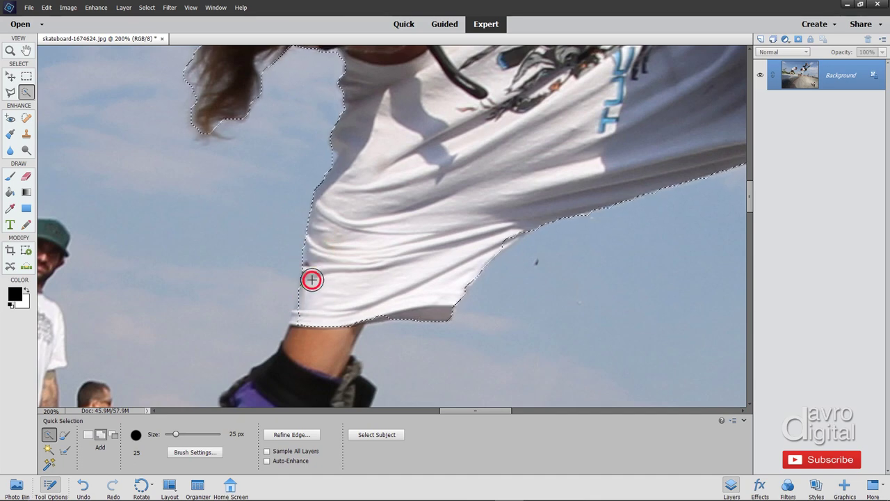
click(306, 313)
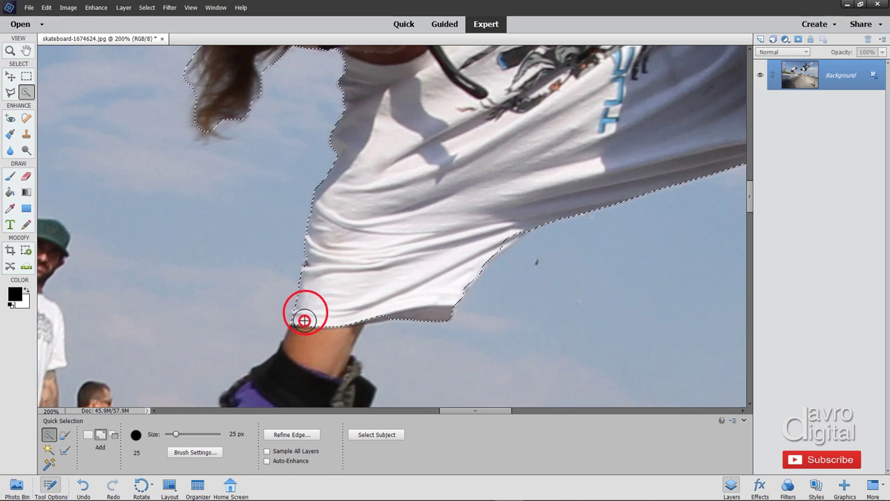
Step: Add the bare upper arm and the purple and black elbow pad of the supporting arm to the selection
mouse_move(304, 321)
mouse_down()
mouse_move(331, 319)
mouse_move(296, 375)
mouse_move(349, 186)
mouse_move(373, 159)
mouse_move(328, 253)
mouse_up()
key(space)
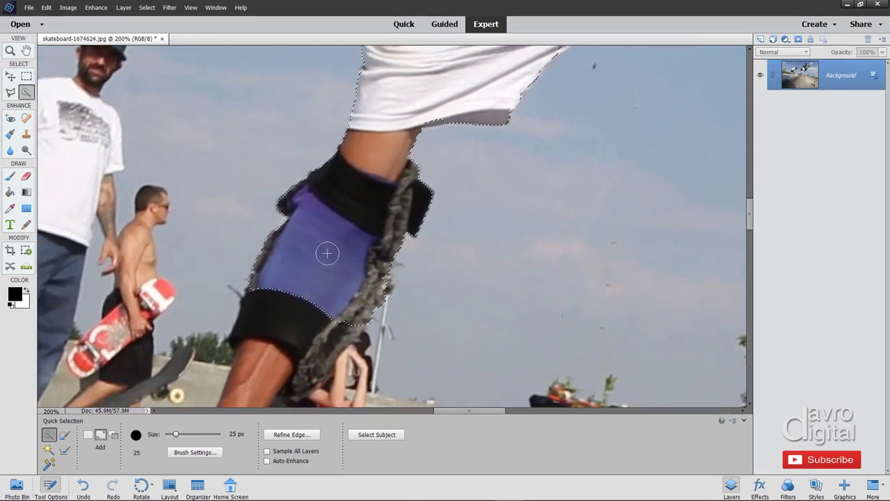
key(space)
mouse_move(298, 299)
mouse_down()
mouse_move(342, 175)
mouse_move(338, 184)
mouse_up()
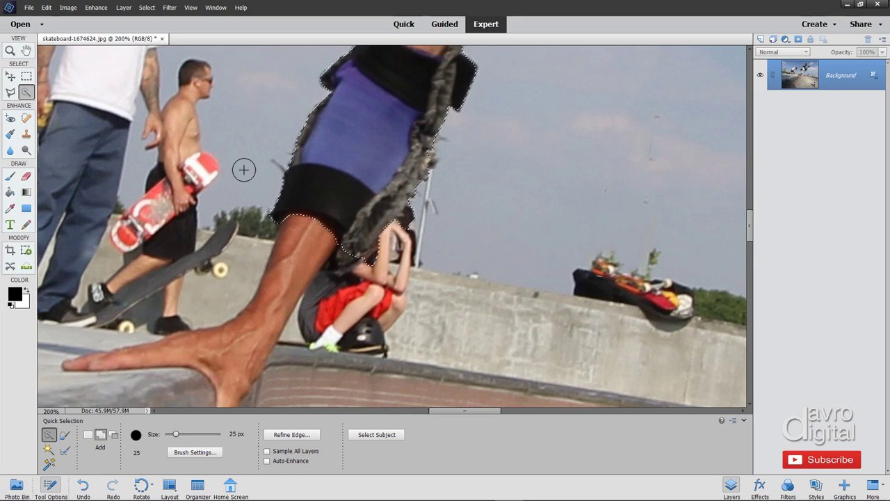
Step: Extend the selection down the forearm and into the supporting hand with a 10 px brush
key(bracketleft)
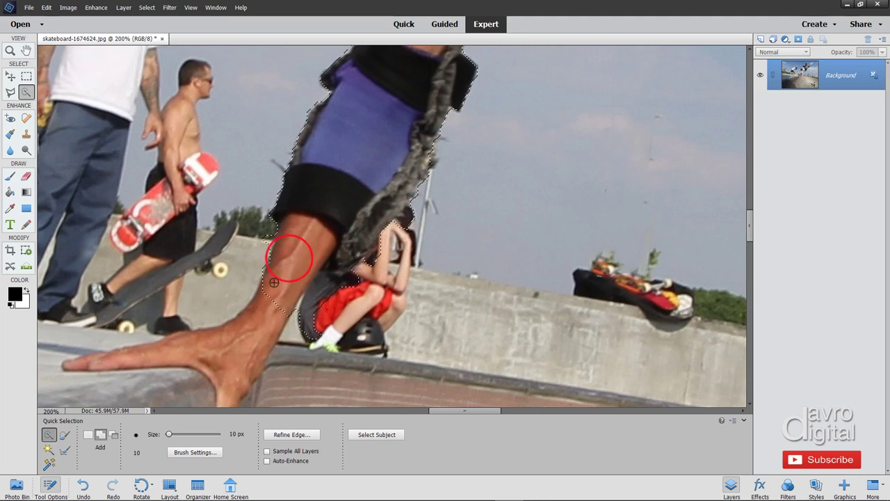
drag(251, 340, 240, 361)
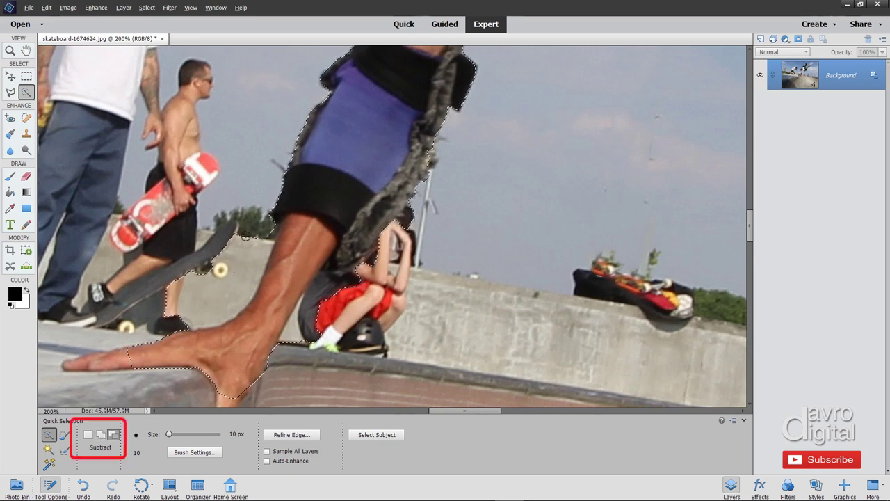
Step: Subtract the background skateboard, wall and seated child beside the supporting forearm from the selection, tidying the elbow pad's lower edge
click(250, 232)
drag(249, 231, 242, 280)
click(248, 273)
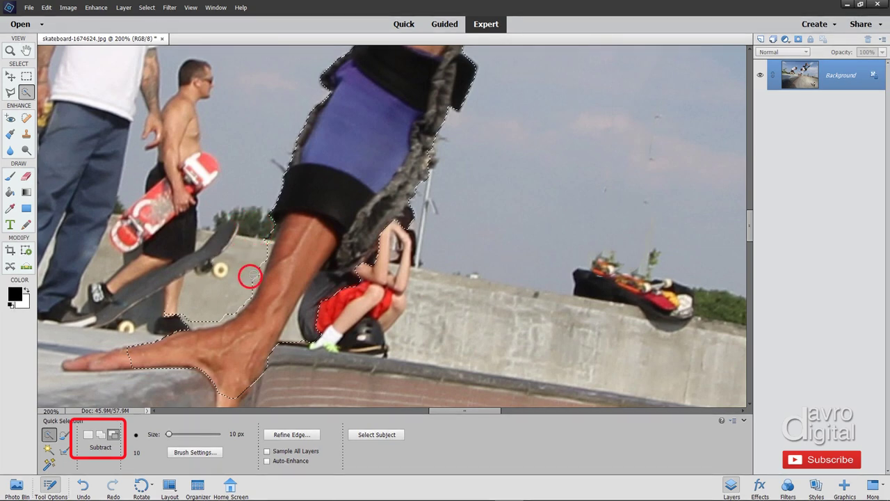
mouse_move(357, 284)
mouse_down()
mouse_move(317, 309)
mouse_move(332, 268)
mouse_move(298, 324)
mouse_move(307, 336)
mouse_move(298, 341)
mouse_up()
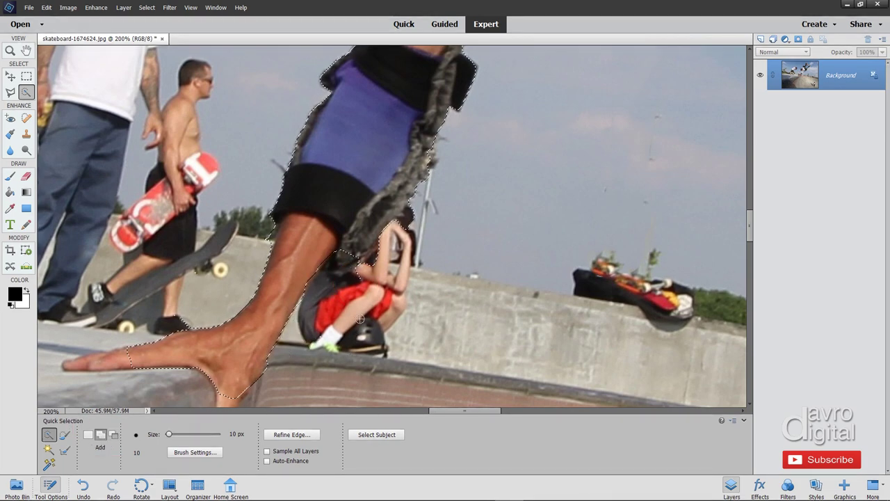
mouse_move(359, 279)
mouse_down()
mouse_move(375, 248)
mouse_move(380, 255)
mouse_move(343, 250)
mouse_up()
click(353, 247)
Step: Add the supporting hand's thumb and outstretched finger to the selection and subtract the background strip above the hand
drag(217, 364, 278, 231)
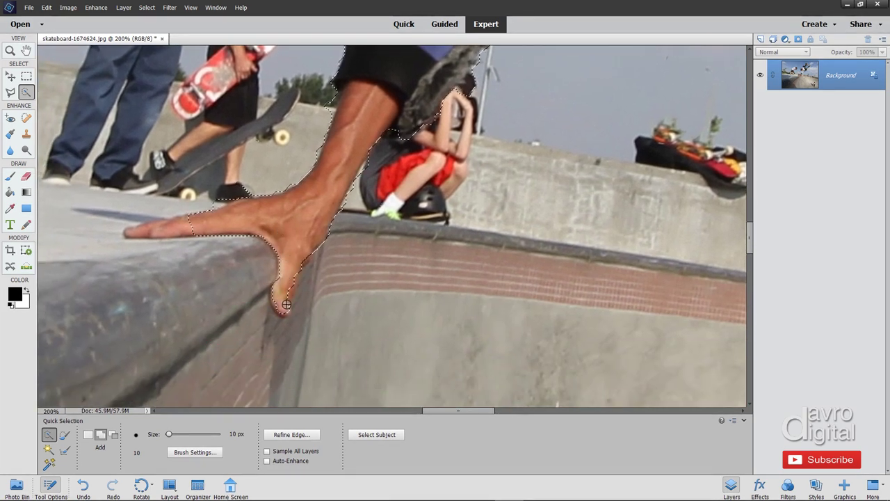
click(209, 217)
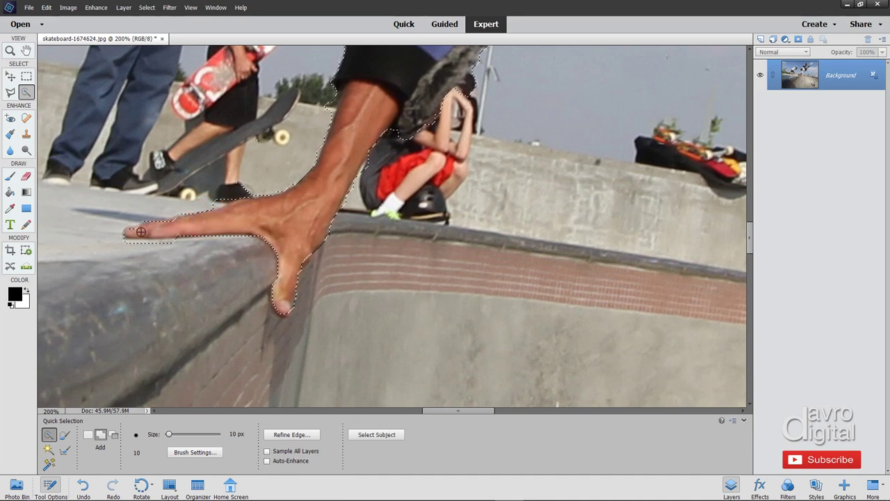
key(alt)
alt+click(243, 184)
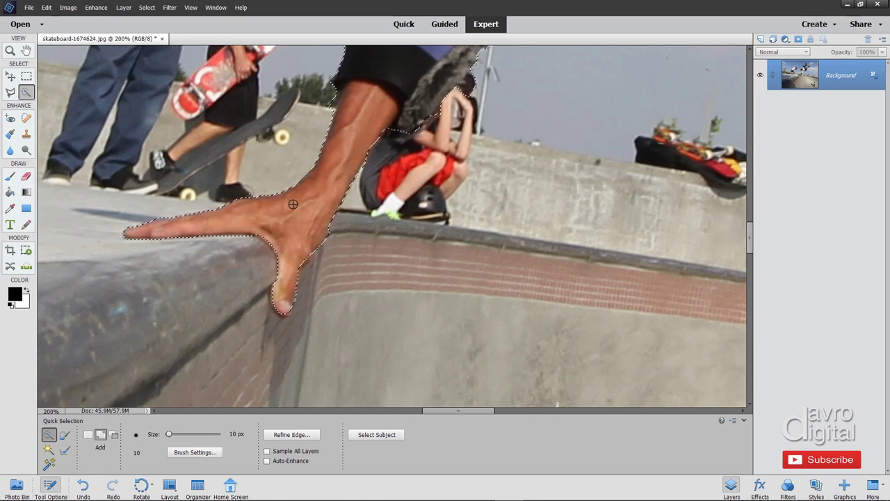
Step: Load the saved Skateboarding selection as a new selection
key(ctrl+0)
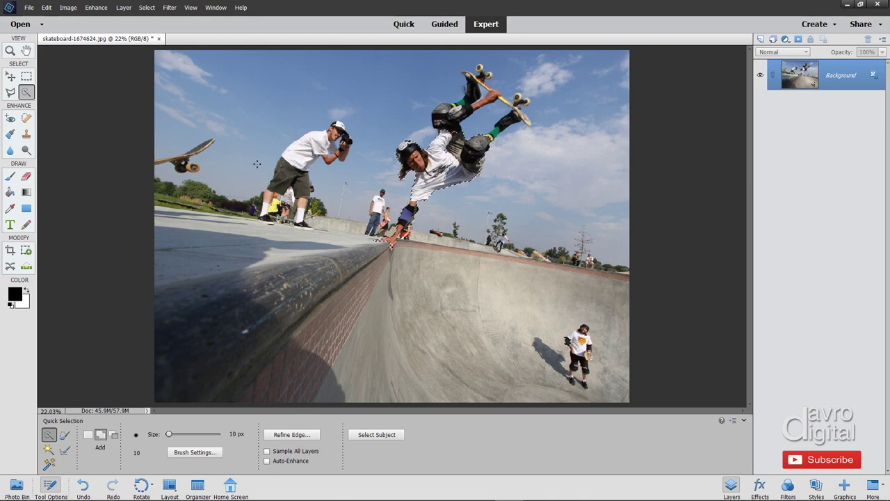
click(145, 7)
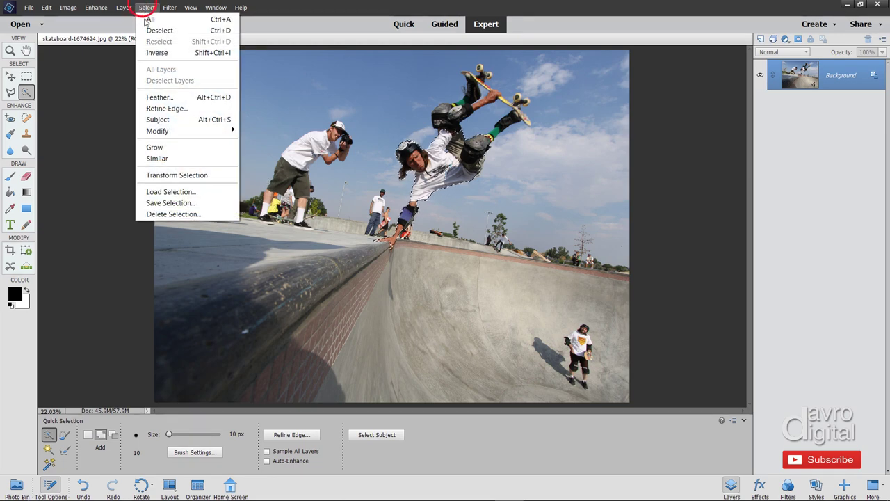
click(155, 192)
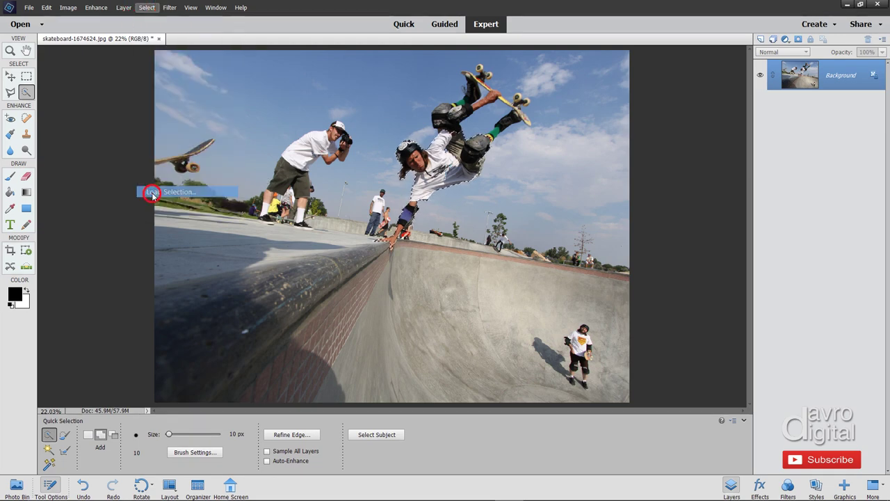
click(429, 150)
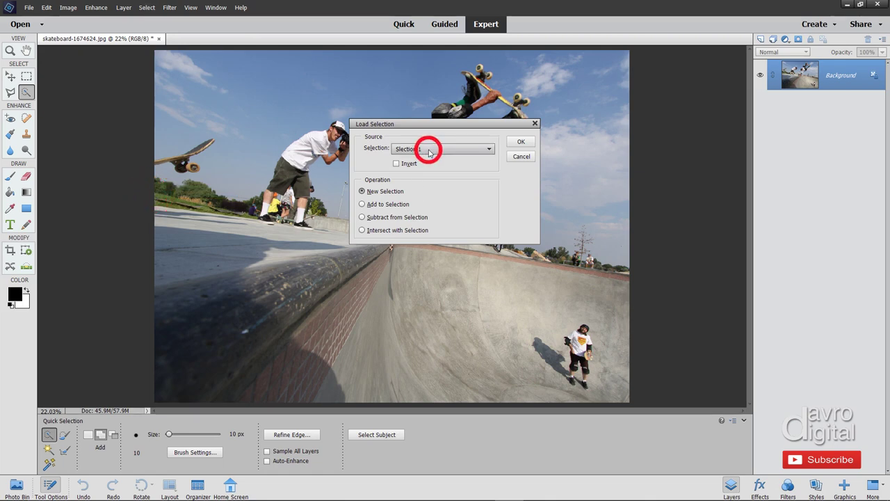
click(424, 167)
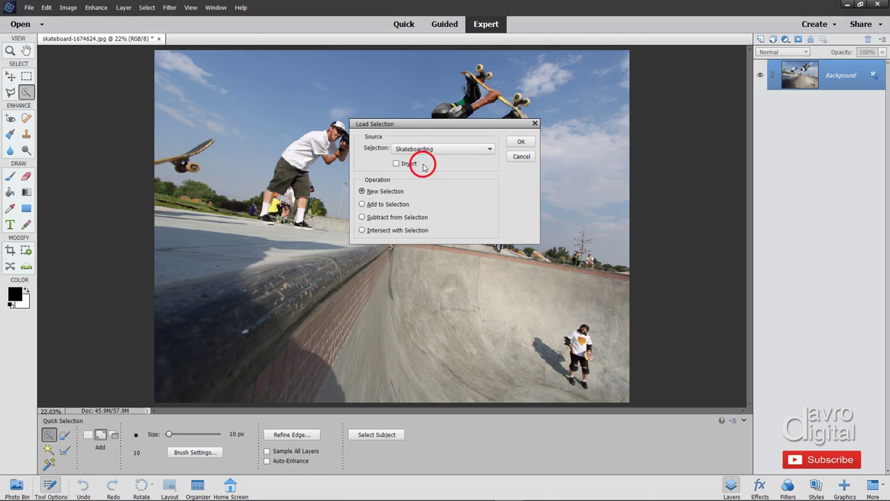
click(518, 142)
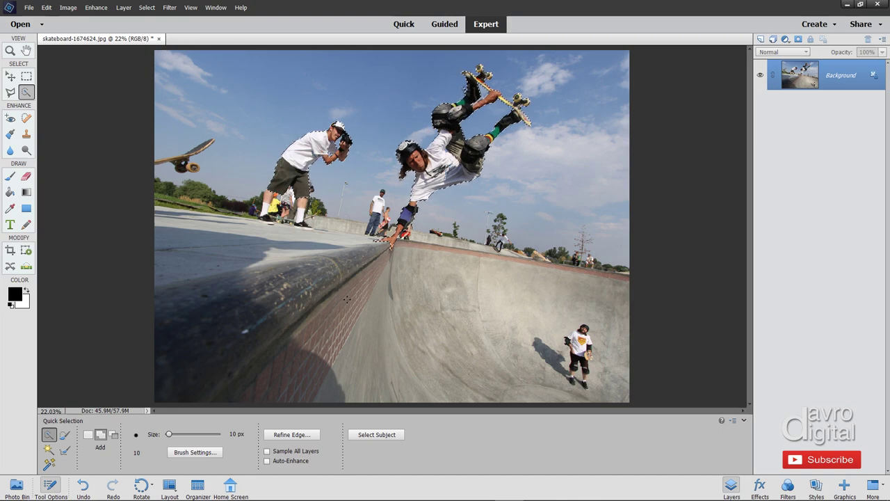
Step: Open Refine Edge for the selection and set its view mode to Marching Ants
click(287, 434)
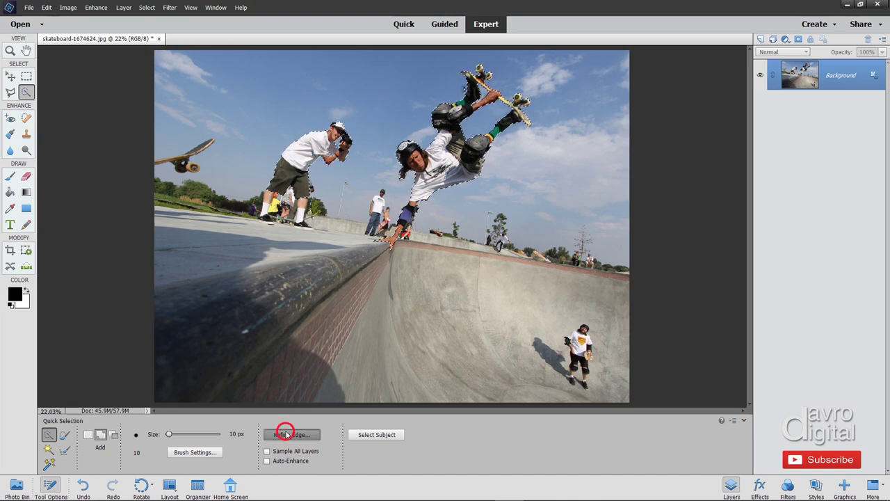
click(735, 127)
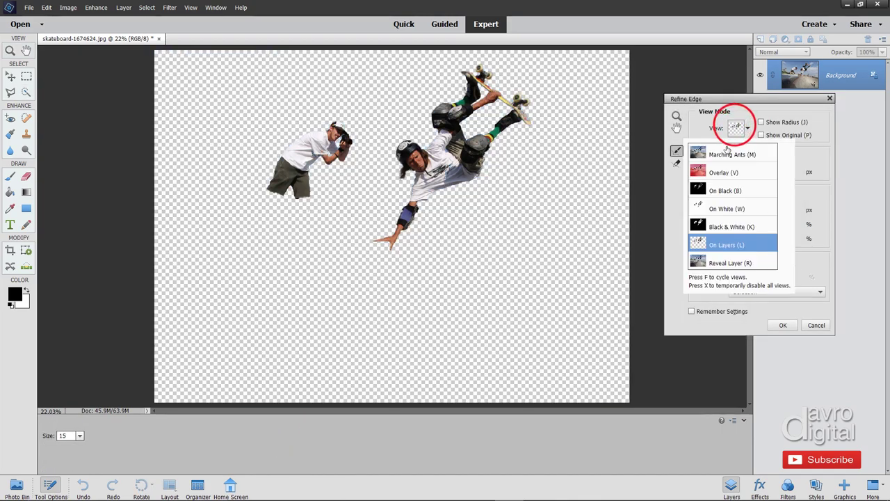
click(725, 153)
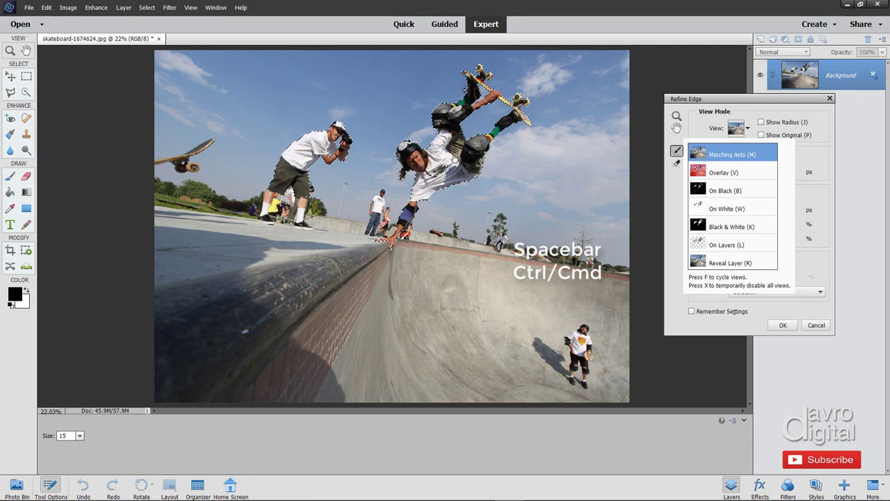
Step: Examine the selection outline up close around the skateboarder and the photographer's arms
click(454, 158)
ctrl+click(455, 158)
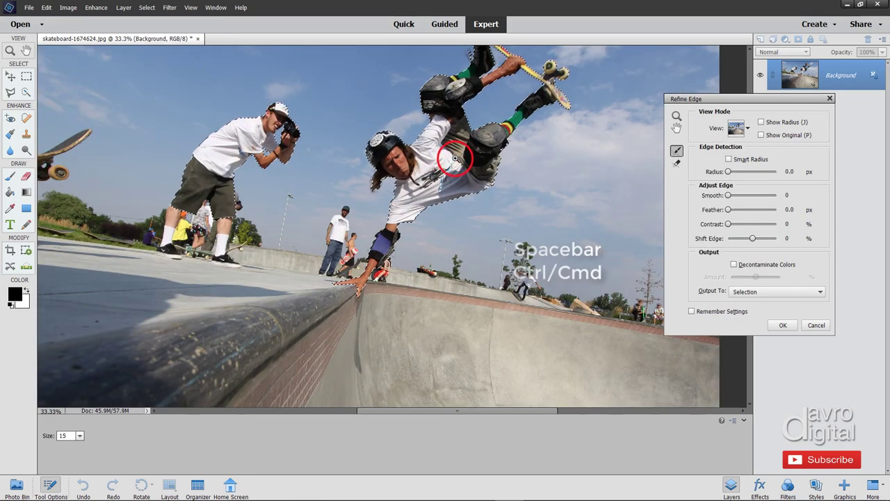
ctrl+click(455, 159)
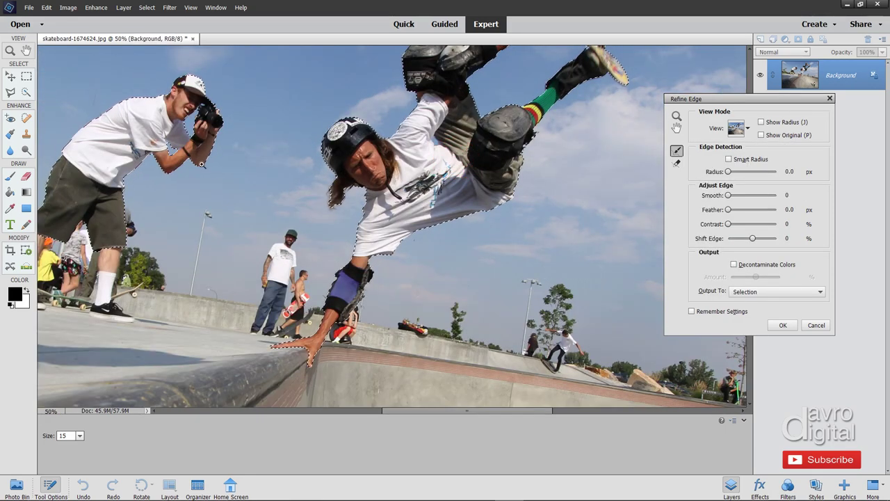
drag(192, 165, 442, 241)
alt+click(362, 192)
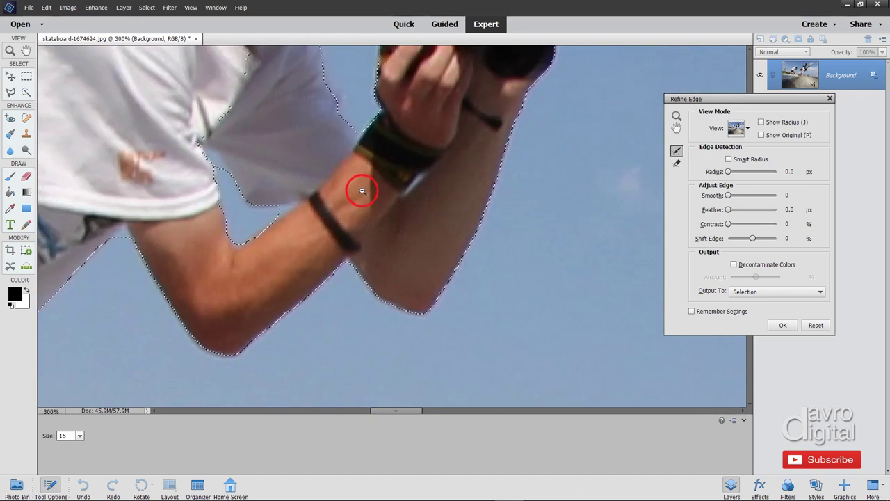
alt+click(363, 191)
alt+click(362, 191)
alt+click(361, 190)
alt+click(361, 190)
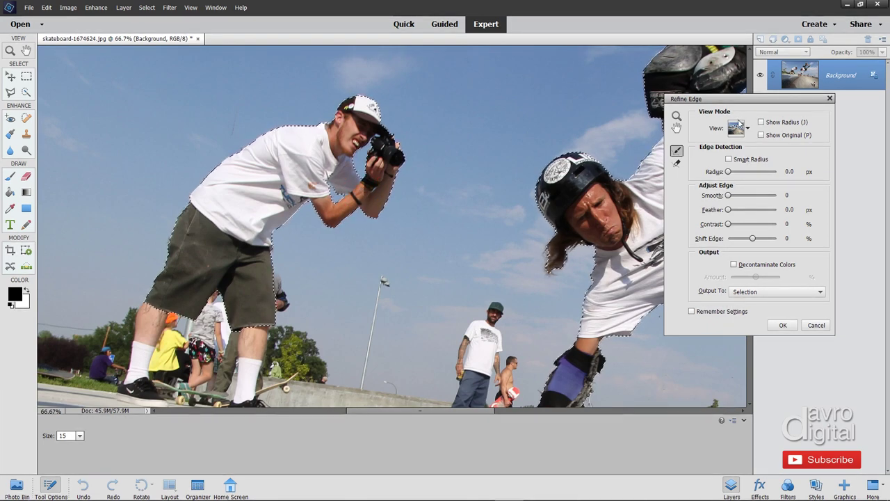
Step: Set the Refine Edge view to Overlay and brush the sky out of the gap between the photographer's cap and camera
click(737, 127)
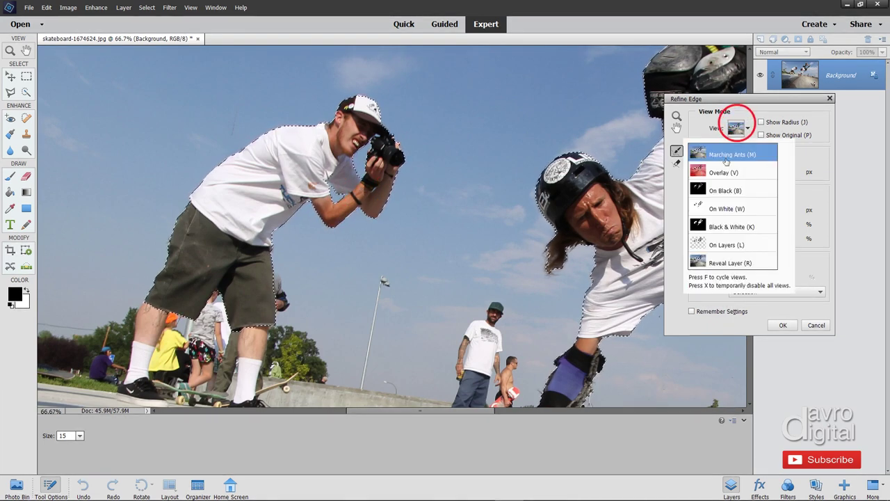
click(721, 171)
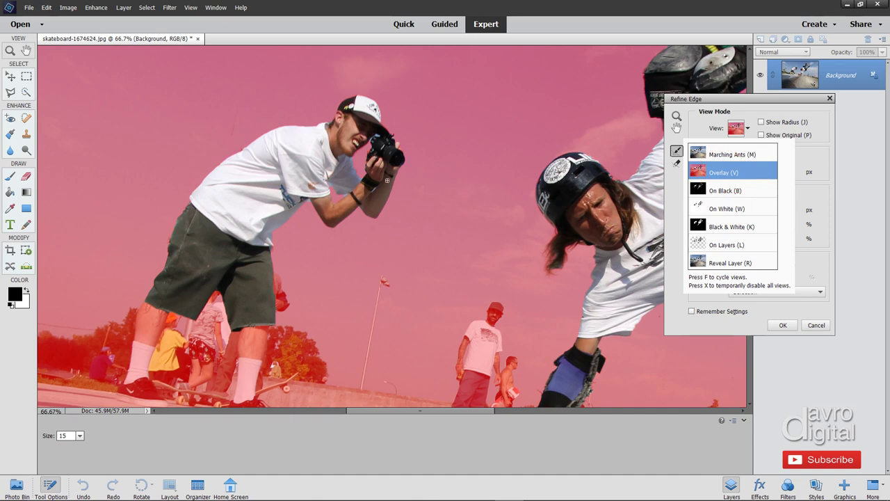
click(322, 137)
ctrl+click(324, 137)
ctrl+click(324, 137)
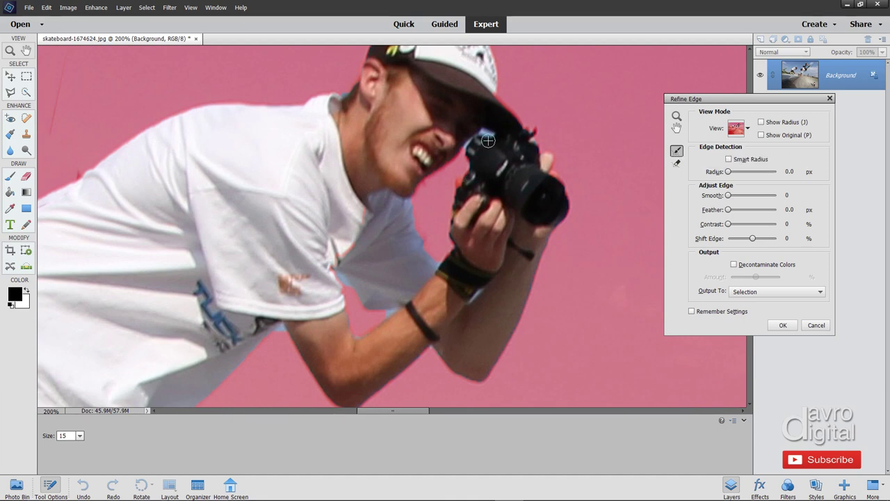
drag(487, 134, 470, 150)
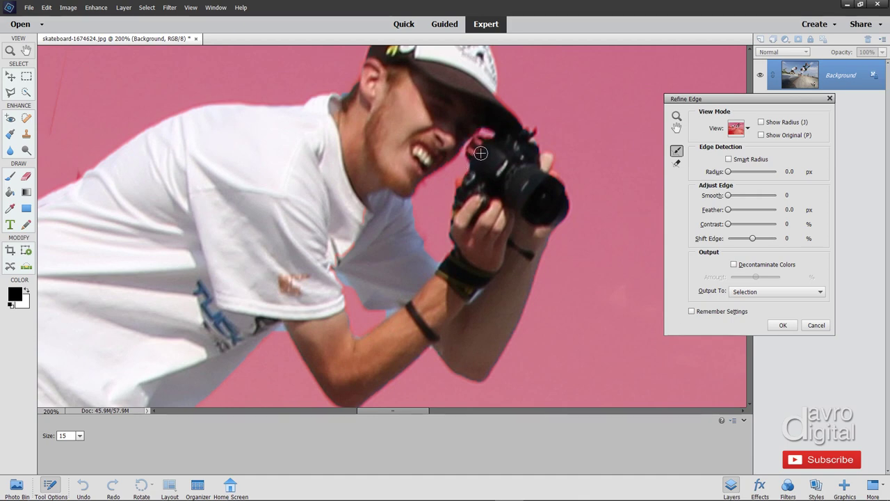
key(alt)
key(alt)
drag(480, 148, 475, 149)
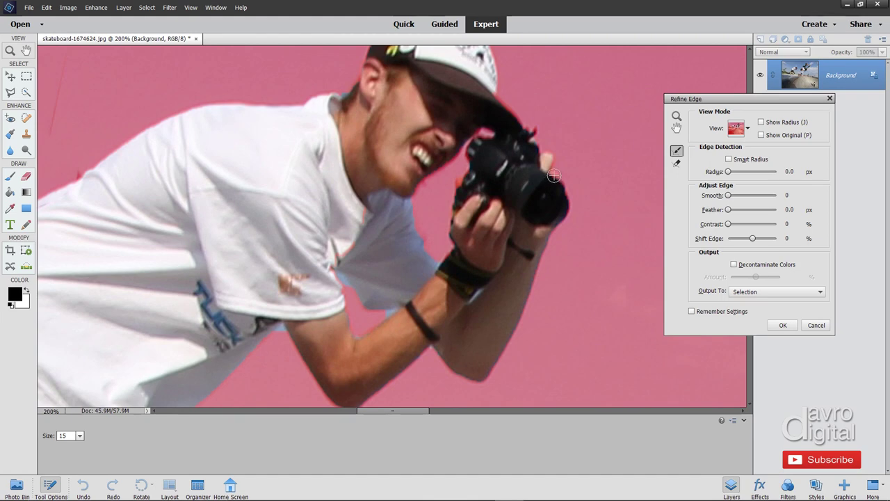
Step: Try refining the outer edge of the camera lens, then restore the original edge there
drag(553, 170, 570, 198)
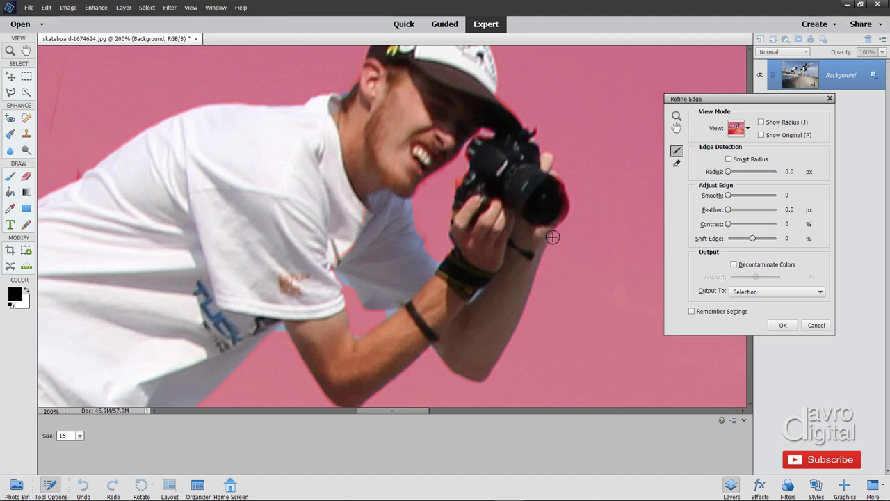
mouse_move(556, 190)
mouse_down()
mouse_move(559, 217)
mouse_move(557, 183)
mouse_up()
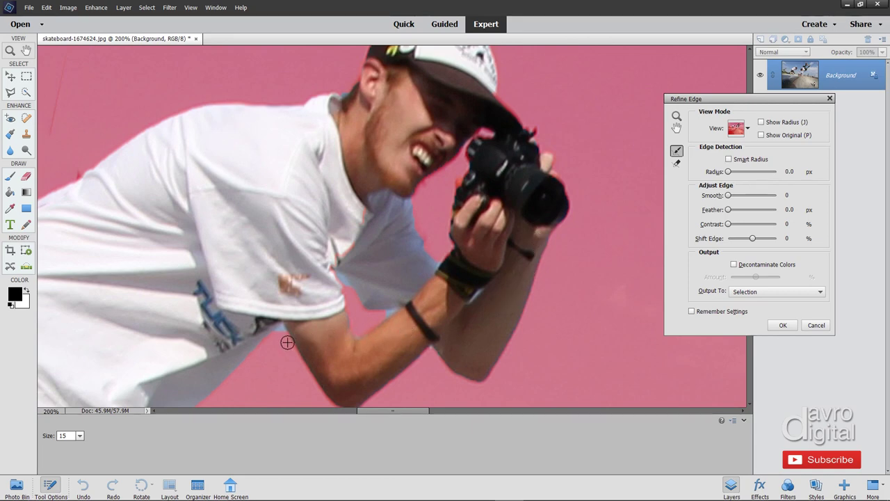
Step: Brush away the leftover sky beneath the photographer's sleeve, in the crook of the arm, beside the wristband and between the forearms
drag(287, 341, 266, 339)
click(349, 286)
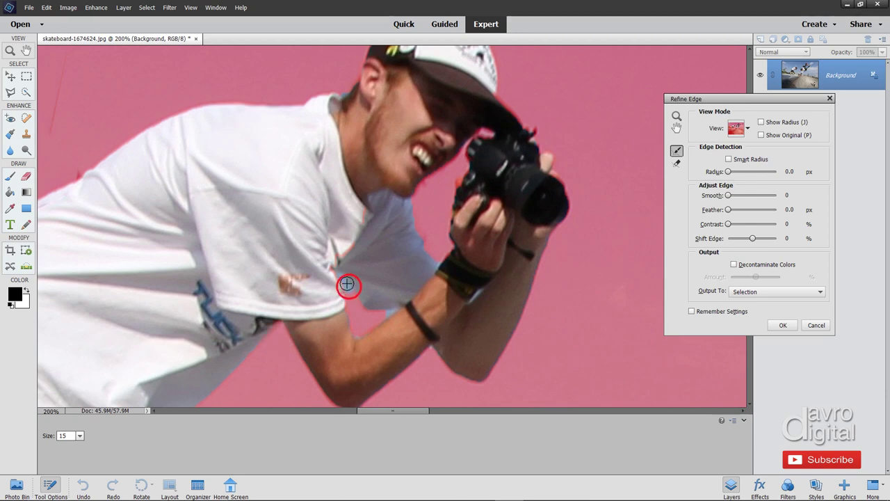
click(385, 320)
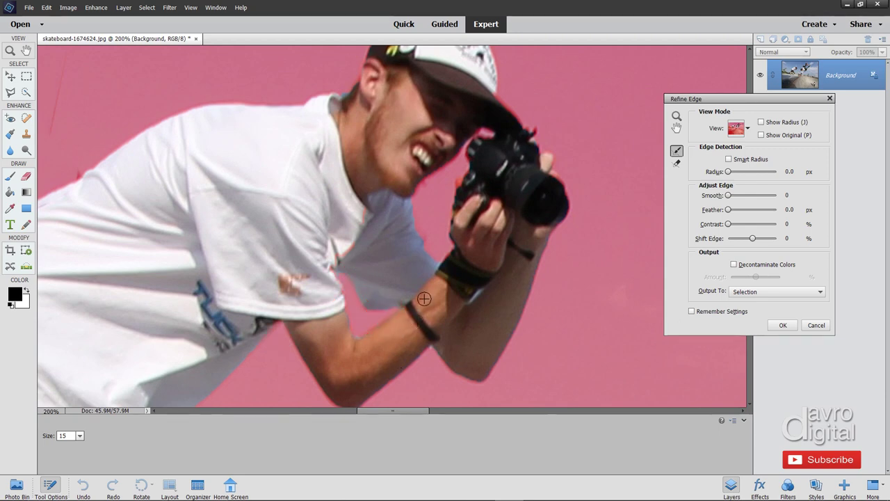
click(436, 260)
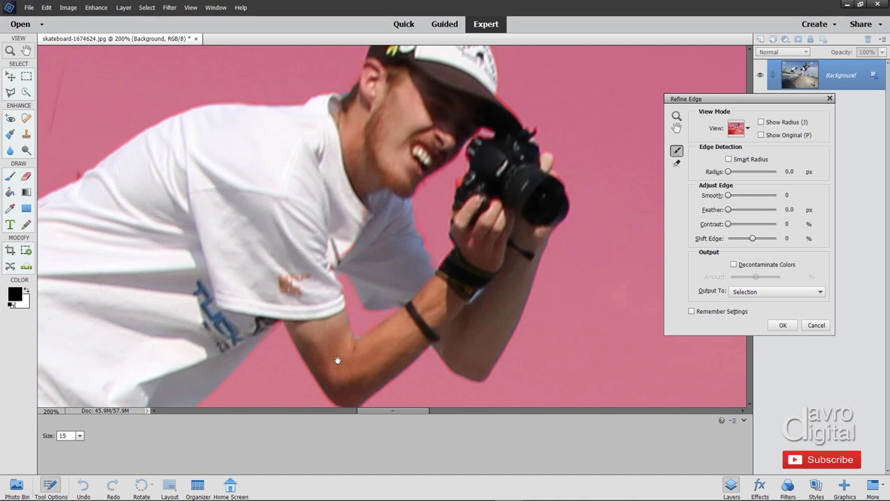
mouse_move(338, 360)
mouse_down()
mouse_move(348, 236)
mouse_move(373, 199)
mouse_up()
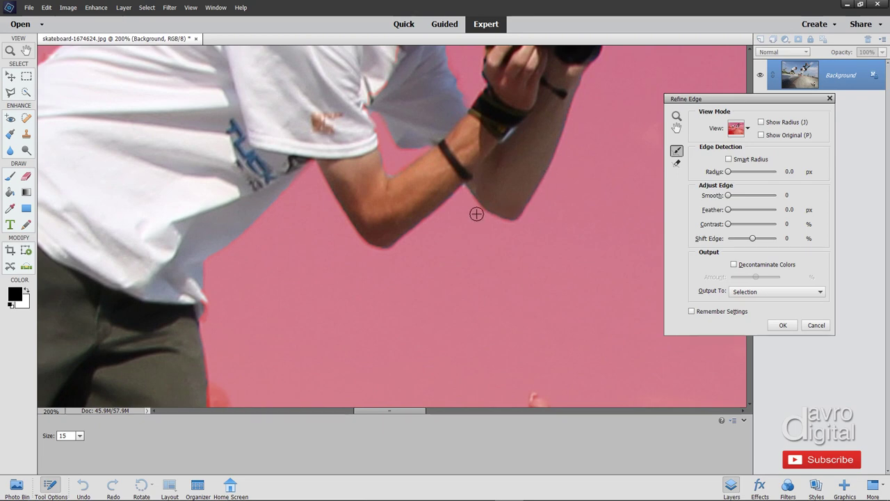
click(465, 191)
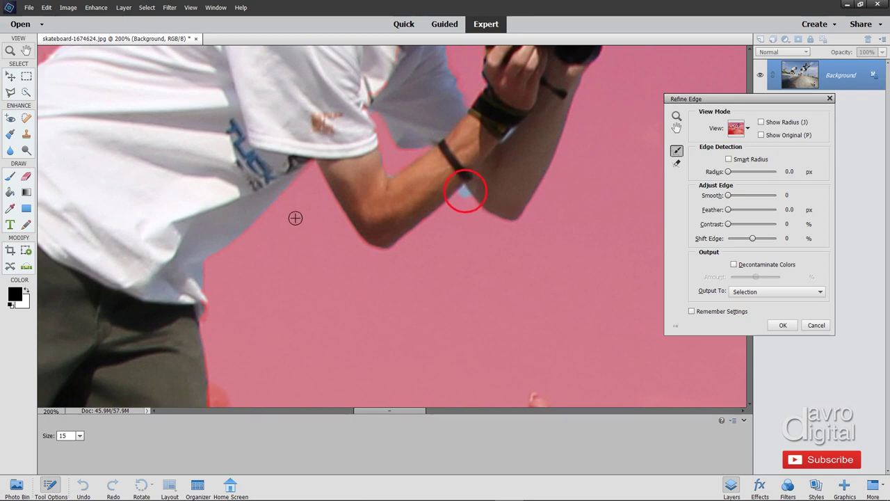
Step: Refine the outer edge of the photographer's shorts from the waist down to the hem with a size 35 brush
drag(235, 312, 299, 159)
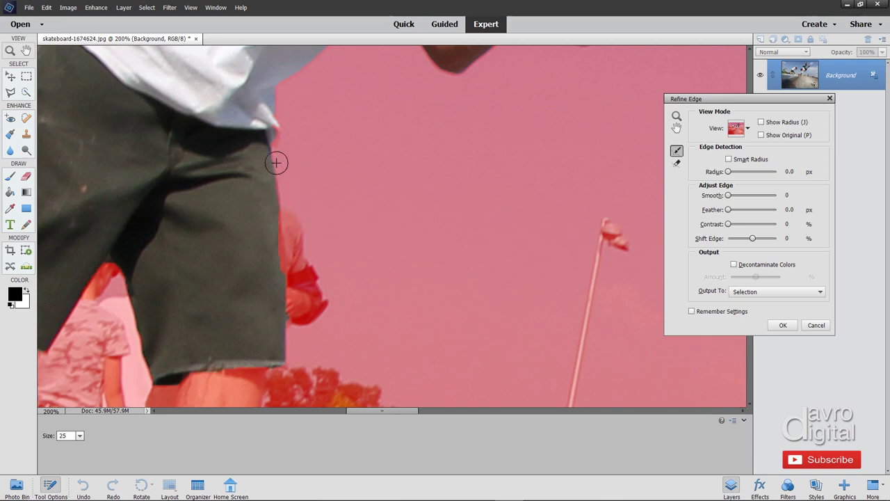
key(bracketright)
drag(283, 160, 301, 363)
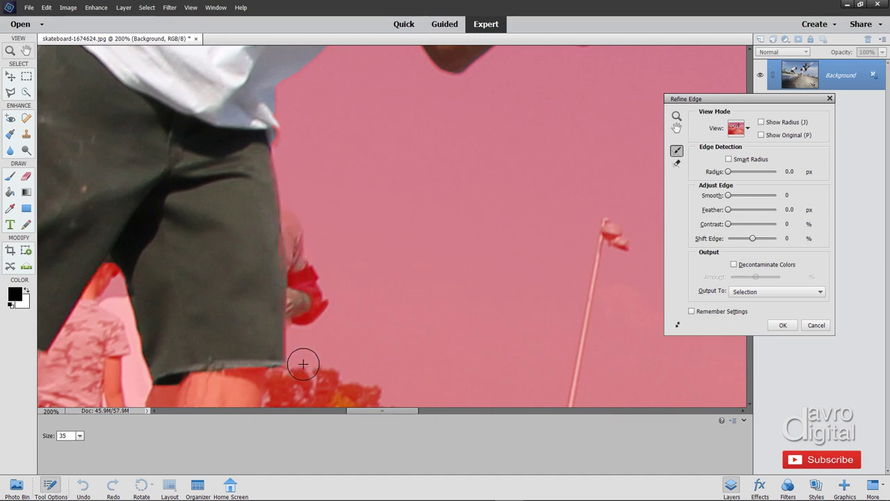
Step: Set the Refine Edge view to On Black and brush away the background figure beside the outer leg of the photographer's shorts
click(737, 128)
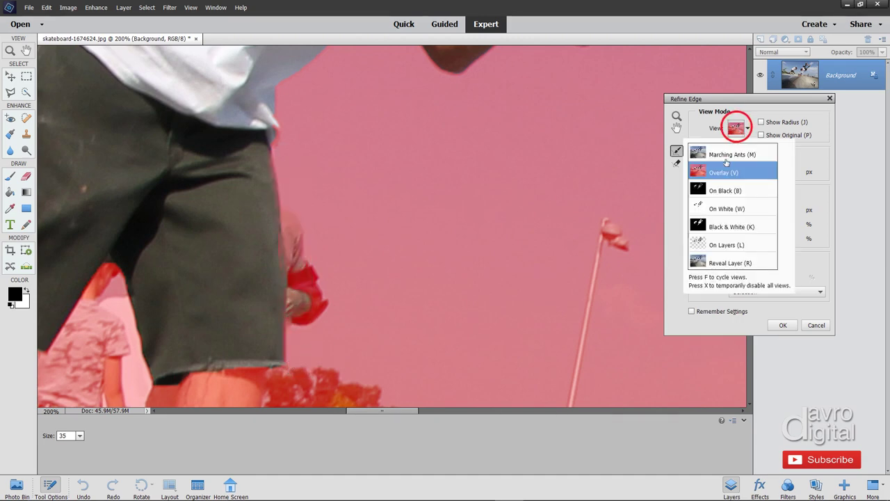
click(723, 191)
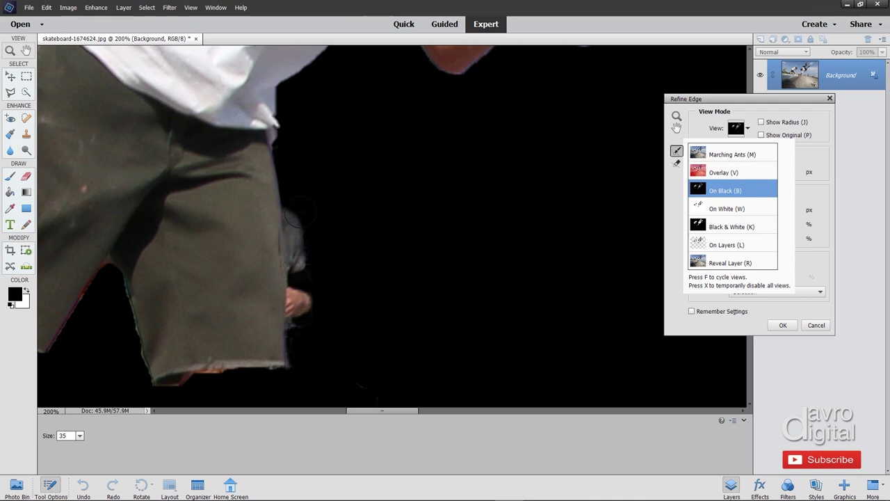
click(298, 212)
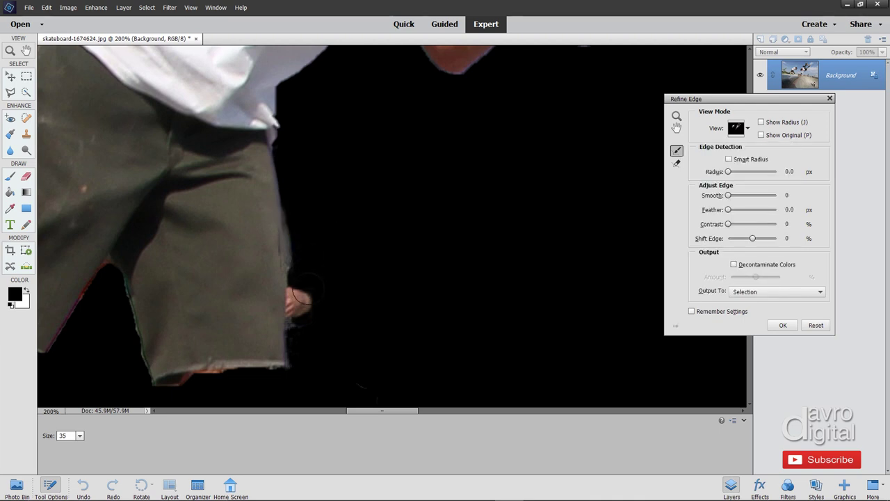
drag(308, 288, 309, 313)
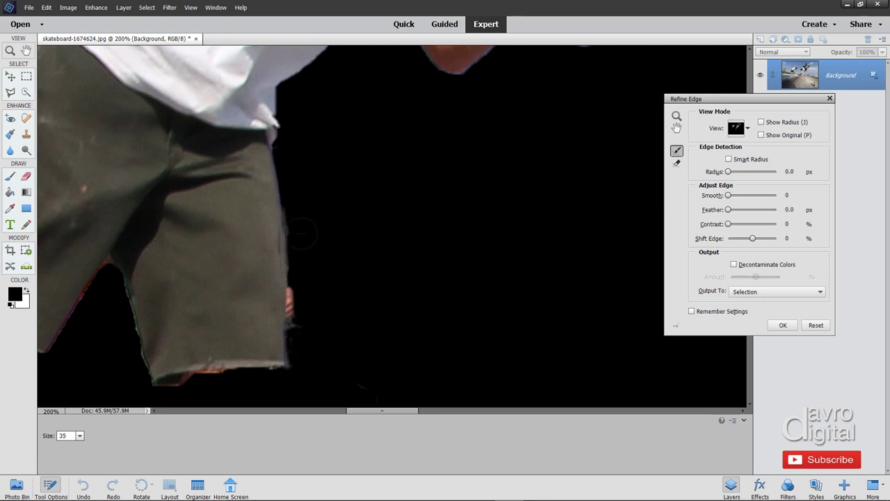
drag(297, 220, 301, 271)
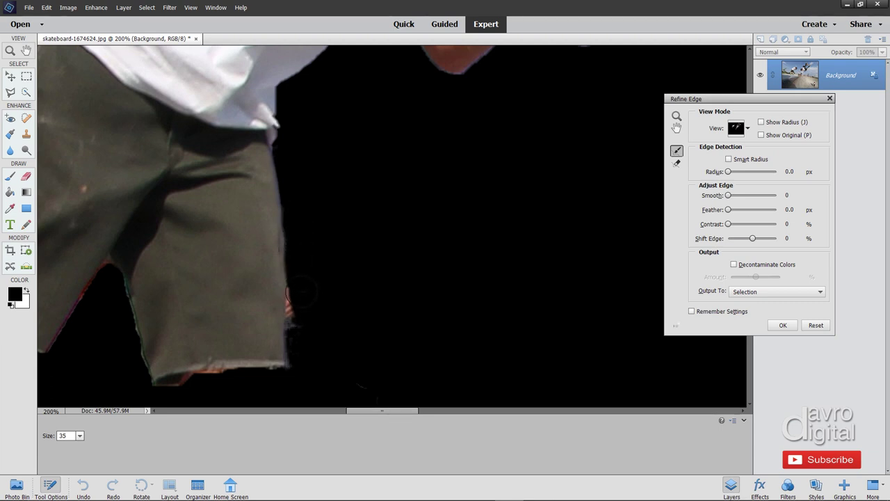
mouse_move(307, 315)
mouse_down()
mouse_move(304, 327)
mouse_move(300, 315)
mouse_up()
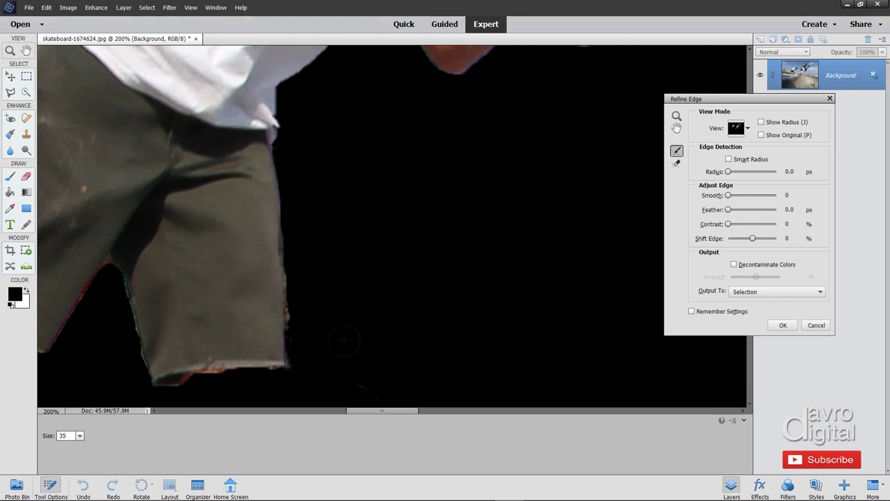
Step: Brush out the stray white fleck below the photographer's shorts and the leftover background between the two legs
drag(255, 365, 371, 260)
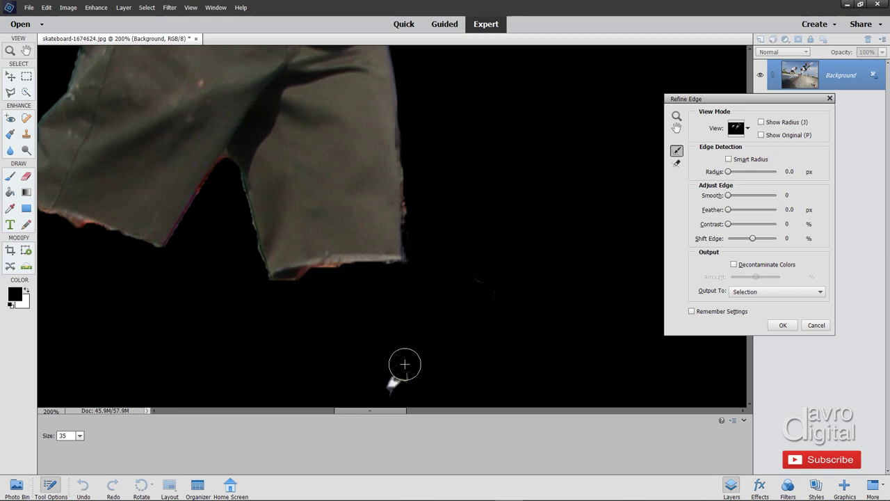
drag(403, 367, 401, 379)
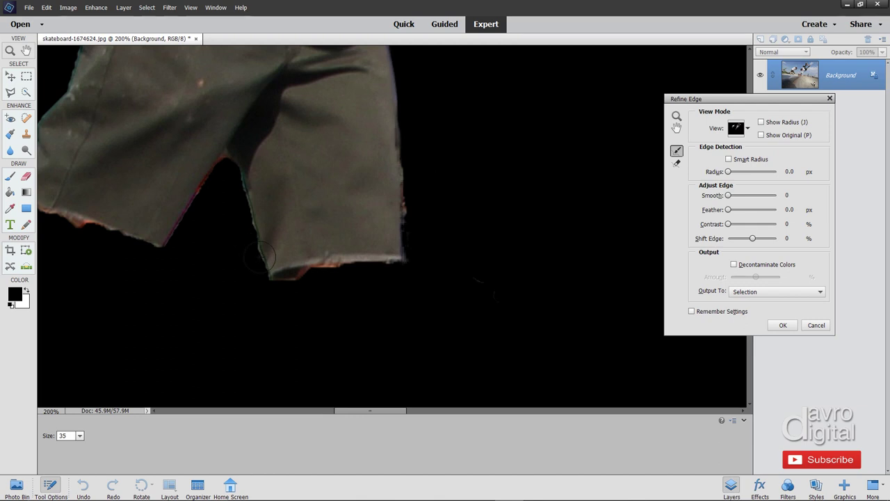
mouse_move(260, 257)
mouse_down()
mouse_move(233, 206)
mouse_move(231, 163)
mouse_move(169, 238)
mouse_move(167, 259)
mouse_up()
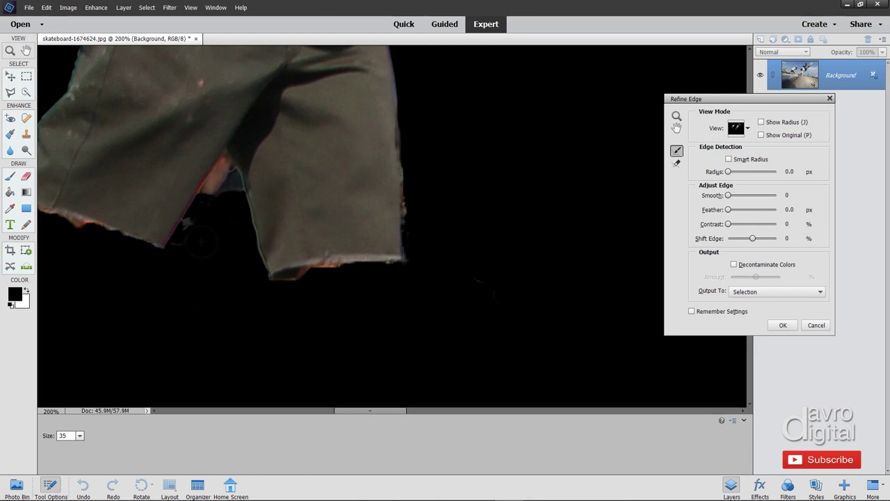
drag(218, 199, 226, 169)
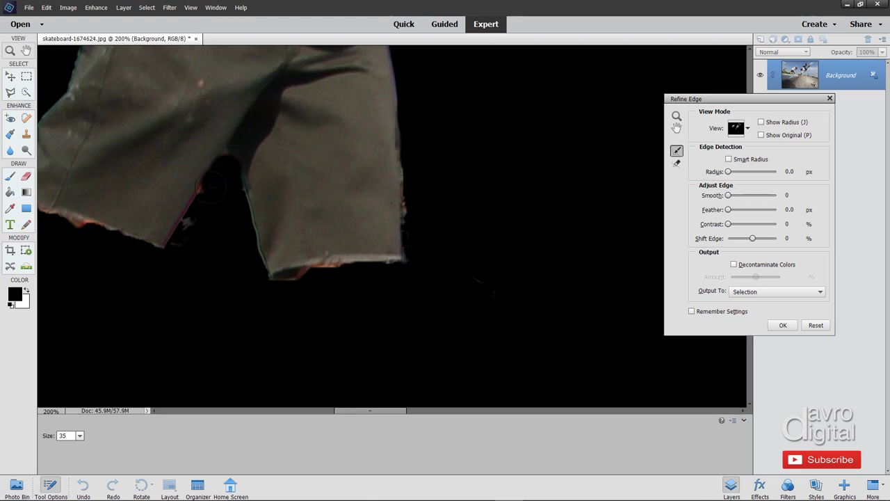
drag(201, 212, 195, 228)
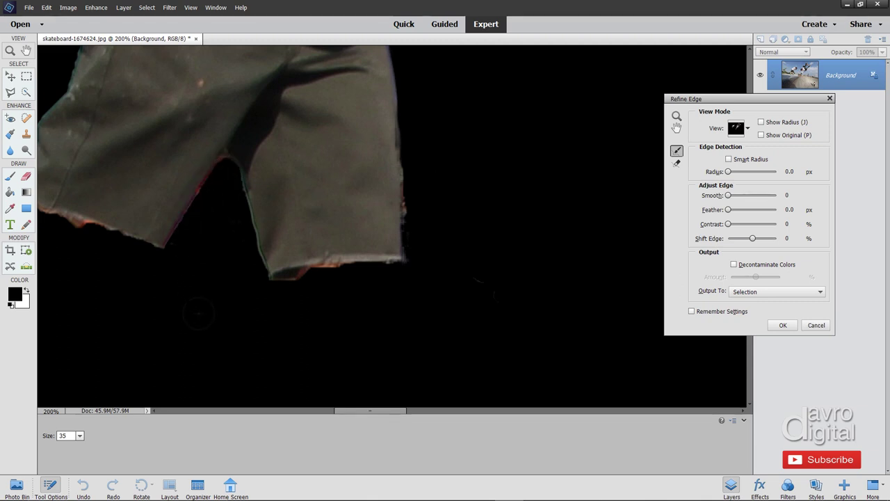
Step: Refine the lower hems of the photographer's shorts and the back edge from the hem up towards the waist
drag(318, 285, 312, 276)
mouse_move(125, 294)
mouse_down()
mouse_move(248, 304)
mouse_move(375, 377)
mouse_up()
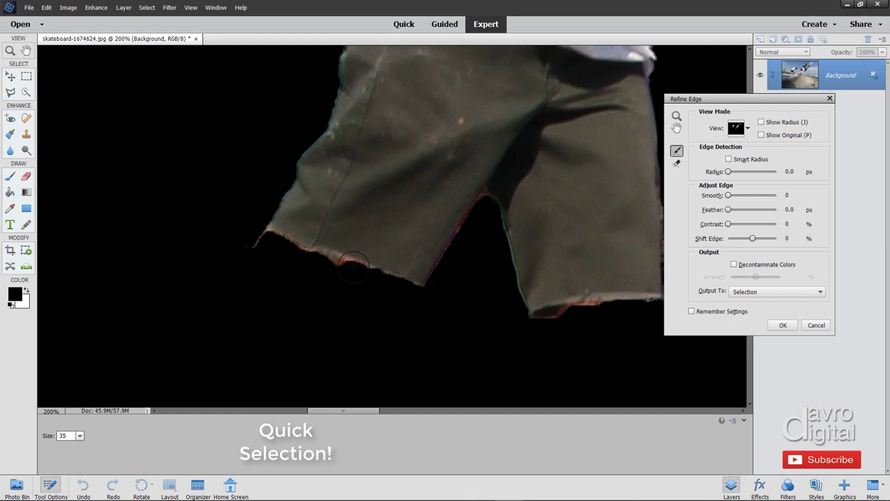
drag(353, 265, 261, 243)
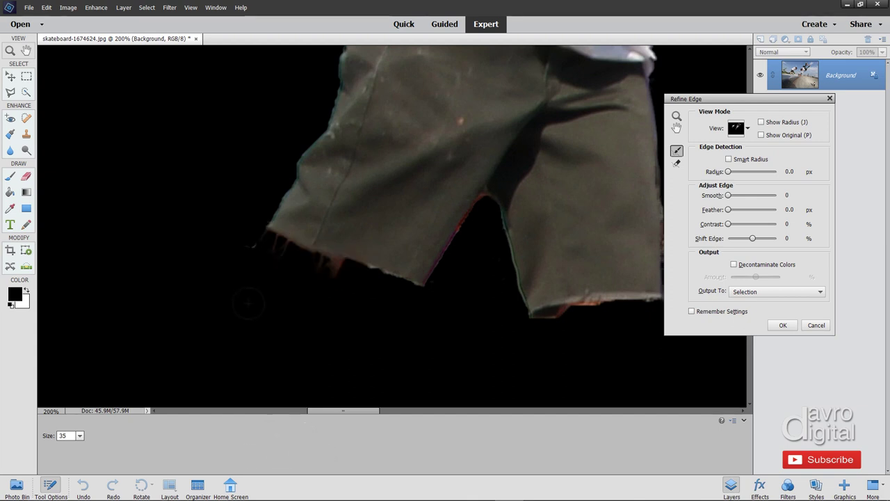
scroll(310, 209, up, 3)
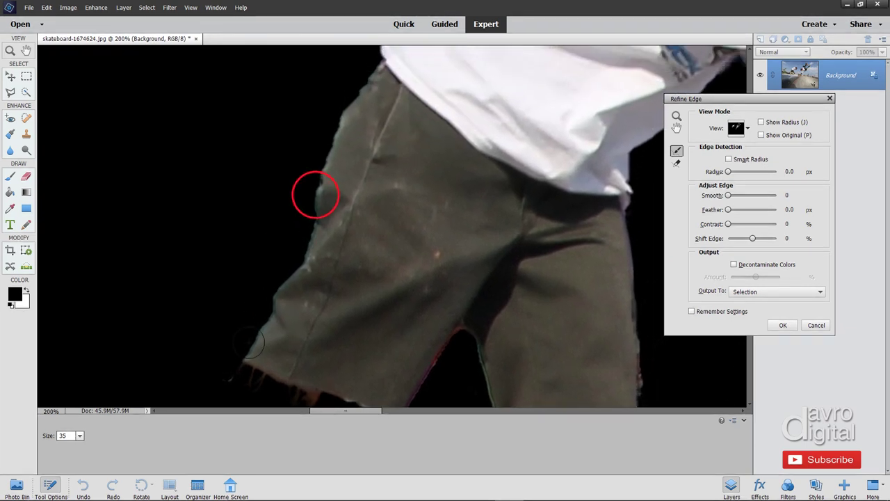
mouse_move(243, 345)
mouse_down()
mouse_move(304, 235)
mouse_move(317, 168)
mouse_move(364, 75)
mouse_move(342, 116)
mouse_up()
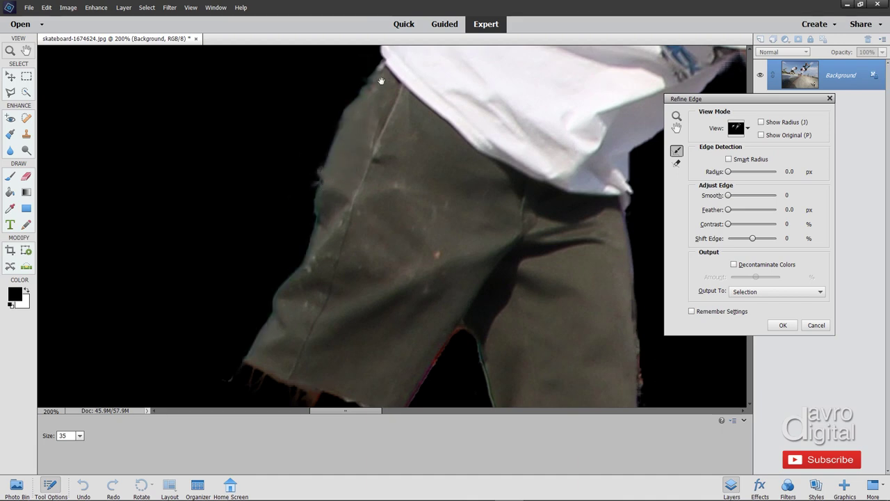
Step: Set the Refine Edge view to On Layers and restore the original edge along the back of the photographer's shorts
drag(381, 82, 277, 313)
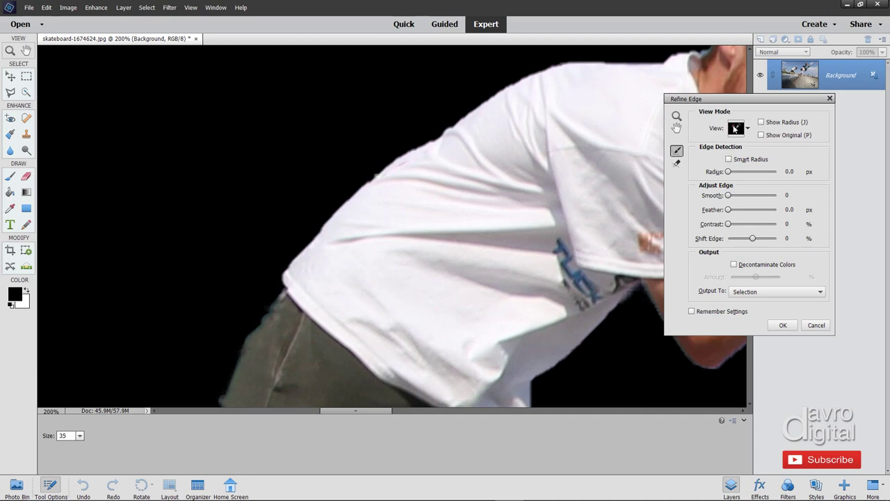
click(735, 129)
click(717, 245)
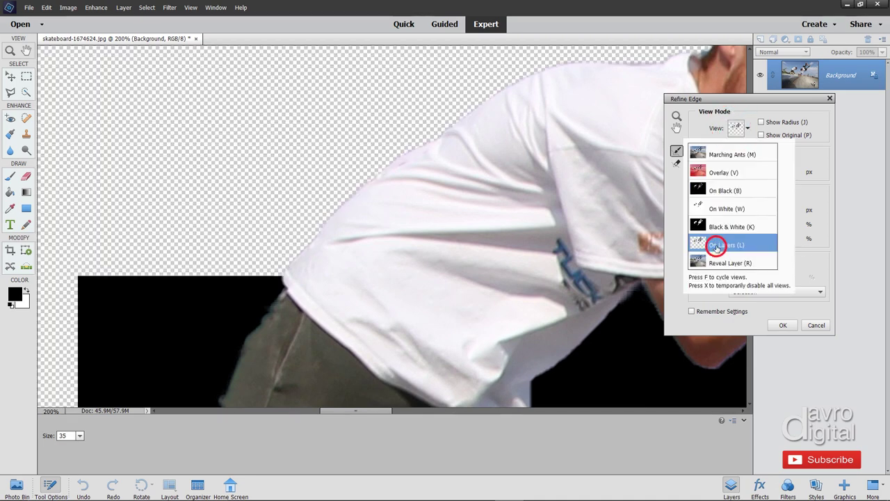
mouse_move(282, 355)
mouse_down()
mouse_move(306, 296)
mouse_move(415, 169)
mouse_up()
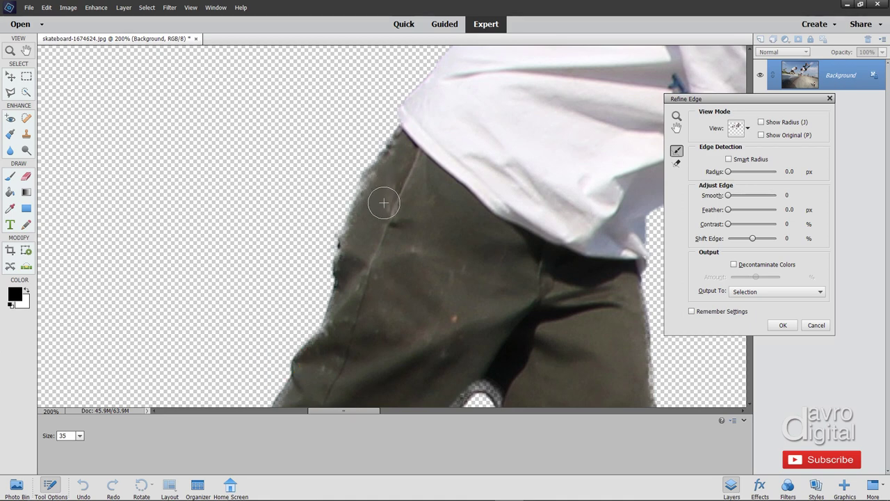
key(alt)
mouse_move(376, 188)
mouse_down()
mouse_move(388, 244)
mouse_move(360, 220)
mouse_move(387, 278)
mouse_move(357, 272)
mouse_move(455, 355)
mouse_up()
alt+click(375, 194)
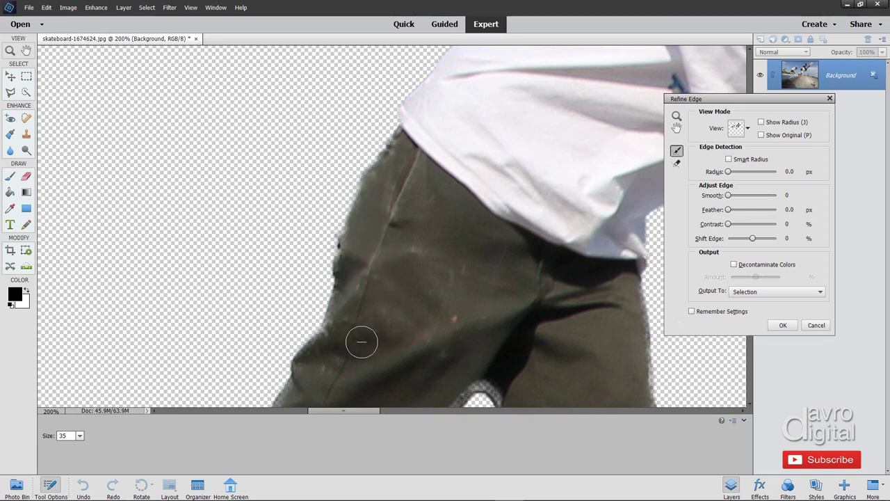
click(340, 324)
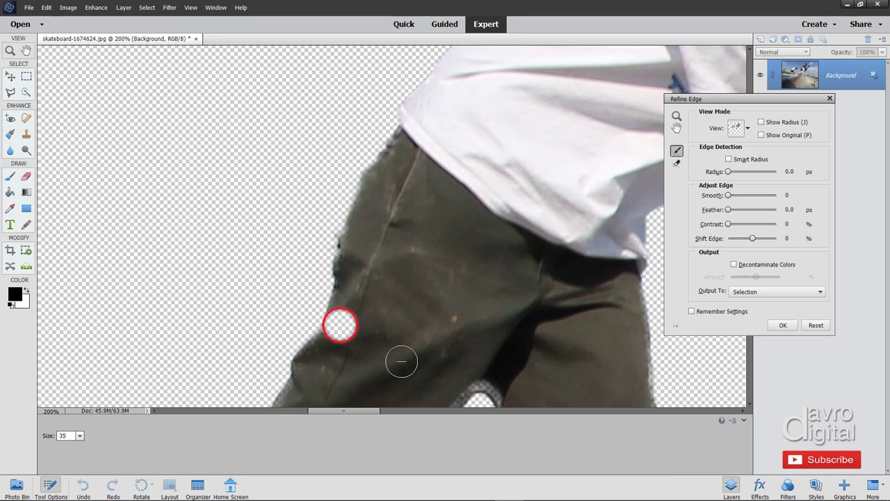
Step: Restore the original edge at the crotch and along the inner leg of the photographer's shorts
drag(578, 359, 424, 240)
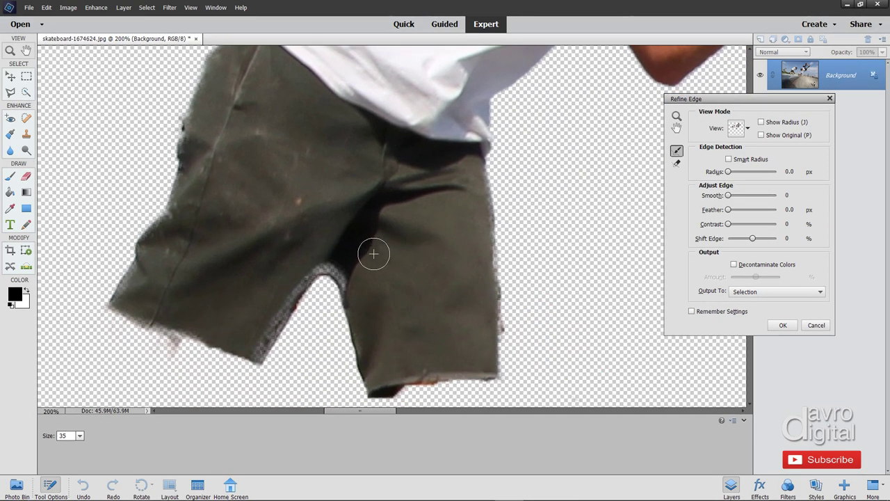
mouse_move(370, 256)
mouse_down()
mouse_move(349, 270)
mouse_move(362, 269)
mouse_move(322, 256)
mouse_move(306, 272)
mouse_up()
click(350, 270)
click(293, 279)
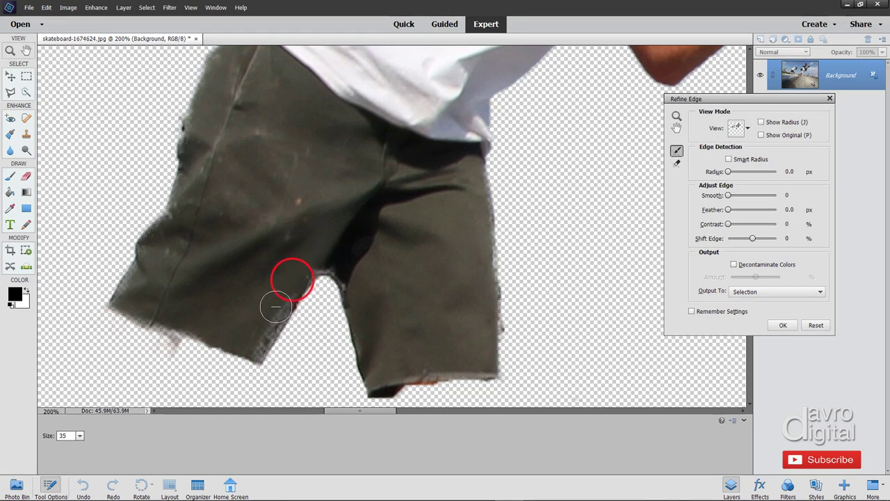
click(276, 307)
mouse_move(275, 306)
mouse_down()
mouse_move(261, 345)
mouse_move(278, 344)
mouse_up()
Step: Examine the cutout edges from the photographer's shirt and camera across to the skateboarder's helmet, hair, shirt and elbow pad
key(space)
drag(408, 125, 243, 463)
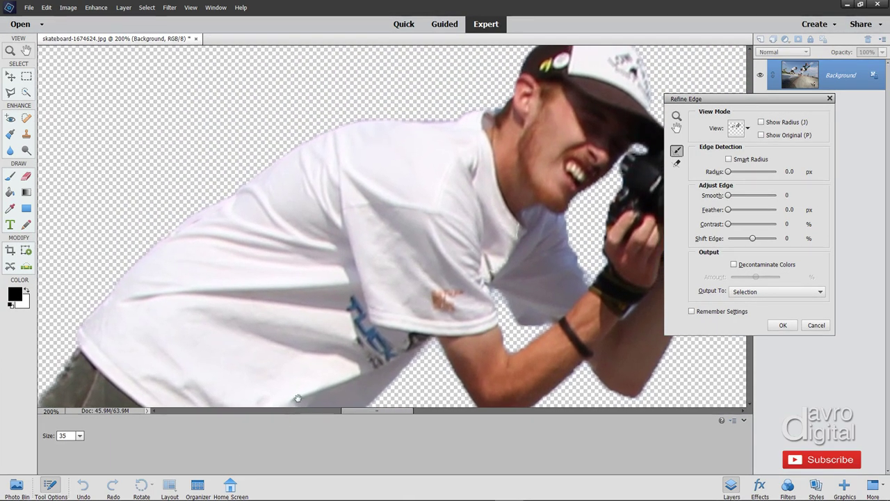
drag(432, 250, 308, 258)
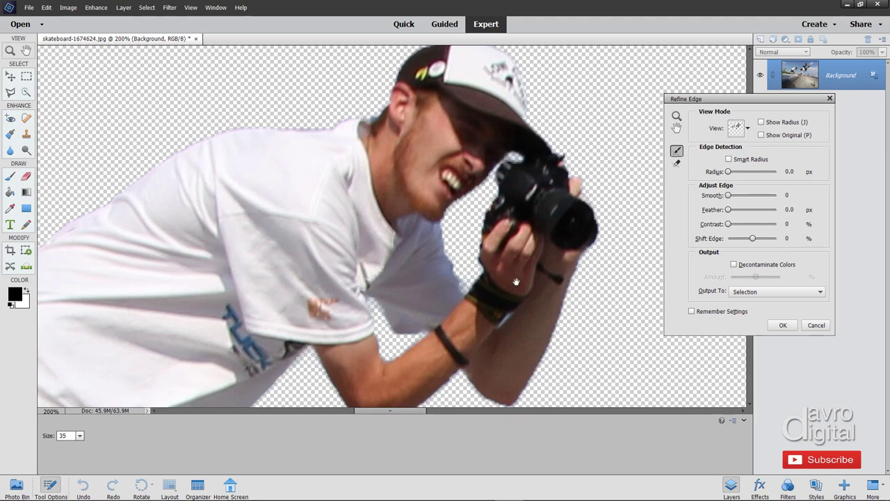
drag(562, 291, 248, 264)
drag(459, 265, 227, 258)
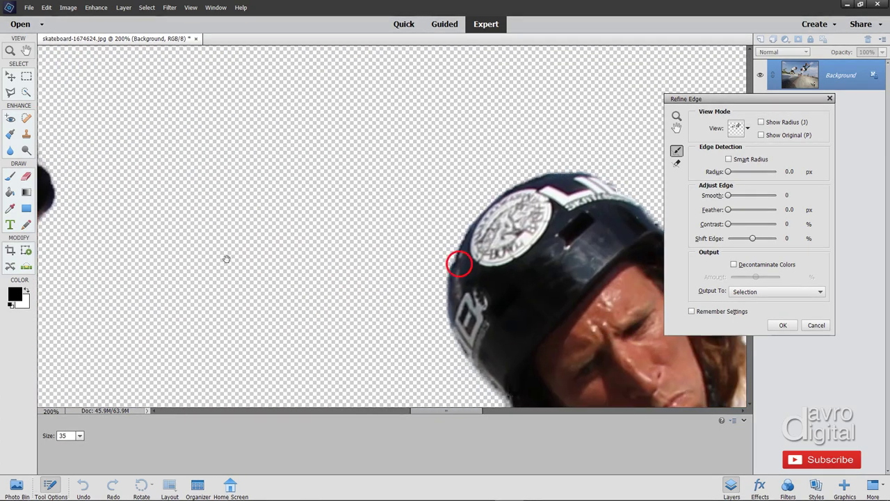
drag(384, 282, 248, 237)
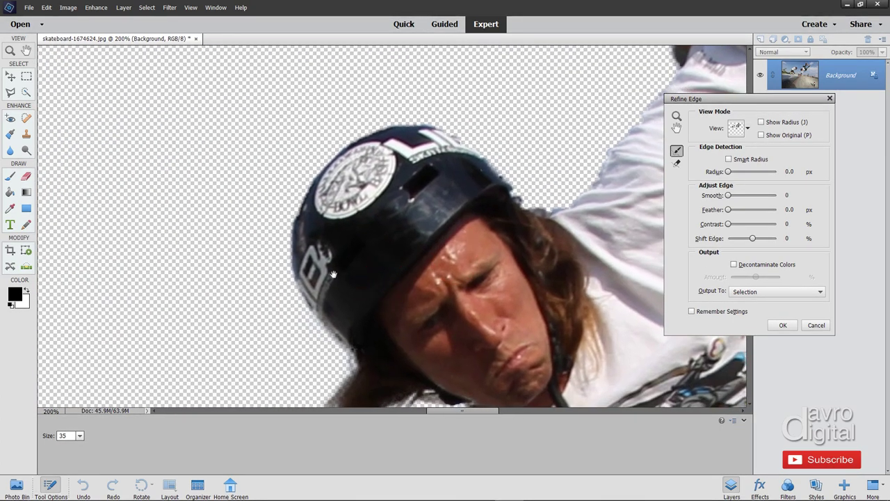
drag(333, 276, 289, 197)
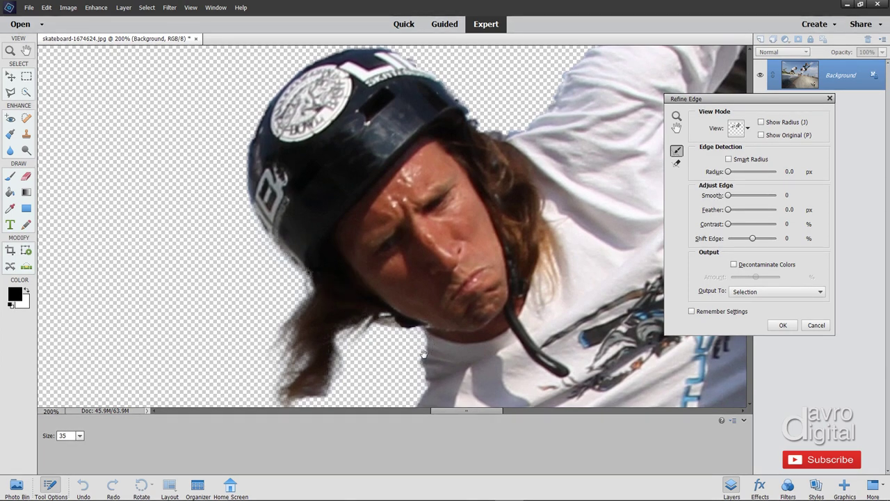
drag(449, 372, 437, 123)
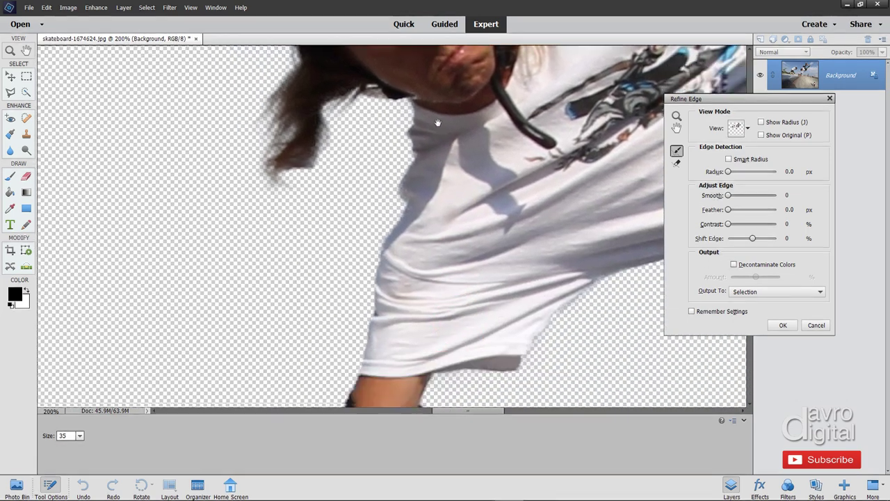
drag(399, 312, 402, 159)
drag(347, 361, 429, 151)
drag(359, 280, 323, 354)
drag(327, 278, 357, 202)
drag(354, 277, 323, 331)
drag(358, 190, 209, 361)
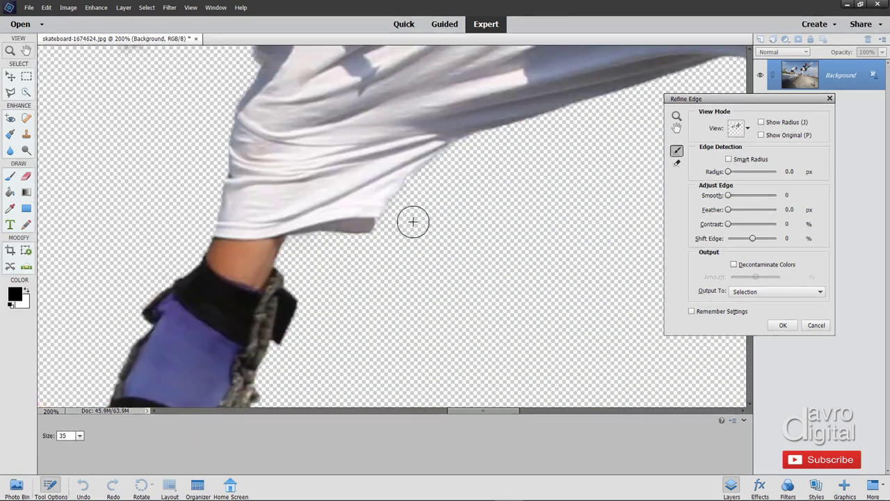
Step: Work along the skateboarder's outline from the shirt sleeve up to the hand gripping the board, touching up the selection edge
drag(397, 223, 423, 181)
drag(476, 162, 181, 376)
drag(398, 236, 509, 202)
drag(529, 166, 348, 369)
mouse_move(417, 323)
mouse_down()
mouse_move(449, 227)
mouse_move(461, 148)
mouse_up()
mouse_move(479, 118)
mouse_down()
mouse_move(334, 344)
mouse_move(455, 205)
mouse_up()
drag(548, 181, 331, 300)
mouse_move(401, 233)
mouse_down()
mouse_move(343, 251)
mouse_move(261, 306)
mouse_up()
mouse_move(430, 220)
mouse_down()
mouse_move(507, 260)
mouse_move(466, 136)
mouse_up()
mouse_move(475, 136)
mouse_down()
mouse_move(433, 107)
mouse_move(409, 255)
mouse_up()
mouse_move(349, 134)
mouse_down()
mouse_move(346, 121)
mouse_move(261, 92)
mouse_up()
drag(224, 254, 459, 306)
drag(481, 288, 405, 235)
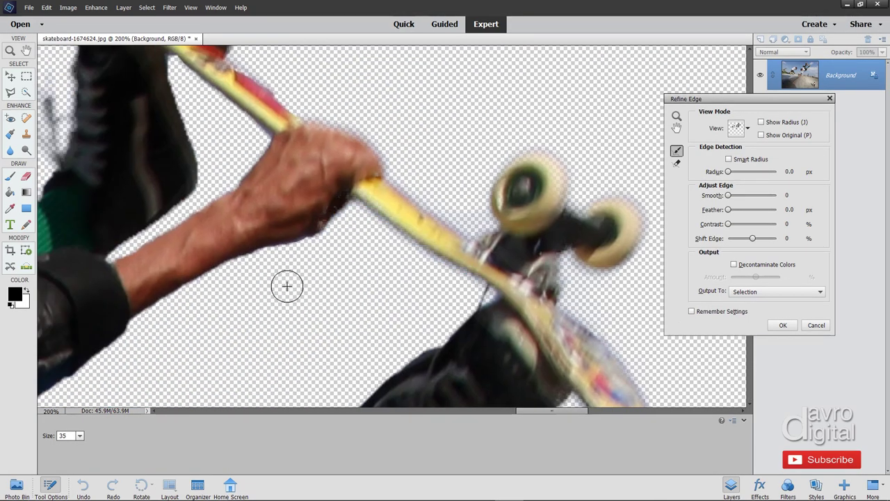
Step: Refine the edges of the skateboard from the gripping hand to the raised nose with a size 35 brush
drag(286, 286, 380, 258)
drag(427, 210, 237, 302)
drag(412, 111, 452, 246)
drag(517, 241, 420, 187)
mouse_move(397, 135)
mouse_down()
mouse_move(443, 119)
mouse_move(527, 233)
mouse_up()
mouse_move(493, 199)
mouse_down()
mouse_move(447, 178)
mouse_move(412, 179)
mouse_up()
drag(388, 130, 328, 155)
drag(363, 201, 221, 223)
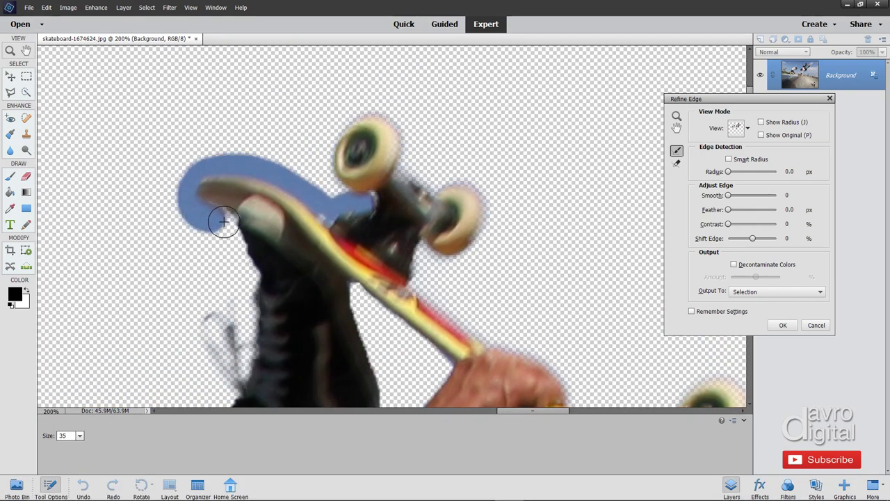
Step: Continue along the skateboarder's outline past the raised shoe, touching up fine details with a smaller brush
mouse_move(176, 404)
mouse_down()
mouse_move(353, 108)
mouse_move(98, 298)
mouse_move(113, 383)
mouse_up()
drag(117, 390, 219, 105)
mouse_move(202, 83)
mouse_down()
mouse_move(197, 105)
mouse_move(247, 154)
mouse_up()
drag(299, 313, 243, 170)
key(bracketleft)
key(bracketleft)
key(bracketleft)
key(bracketleft)
key(bracketleft)
key(bracketleft)
drag(79, 152, 409, 175)
Step: Set the brush size to 40 and refine the skateboarder's hair below the helmet and beside the neck
key(bracketright)
key(bracketright)
key(bracketright)
key(bracketright)
key(bracketright)
key(bracketright)
key(bracketright)
mouse_move(350, 159)
mouse_down()
mouse_move(284, 103)
mouse_move(105, 215)
mouse_move(171, 341)
mouse_up()
drag(194, 292, 246, 42)
mouse_move(206, 156)
mouse_down()
mouse_move(266, 179)
mouse_move(274, 147)
mouse_up()
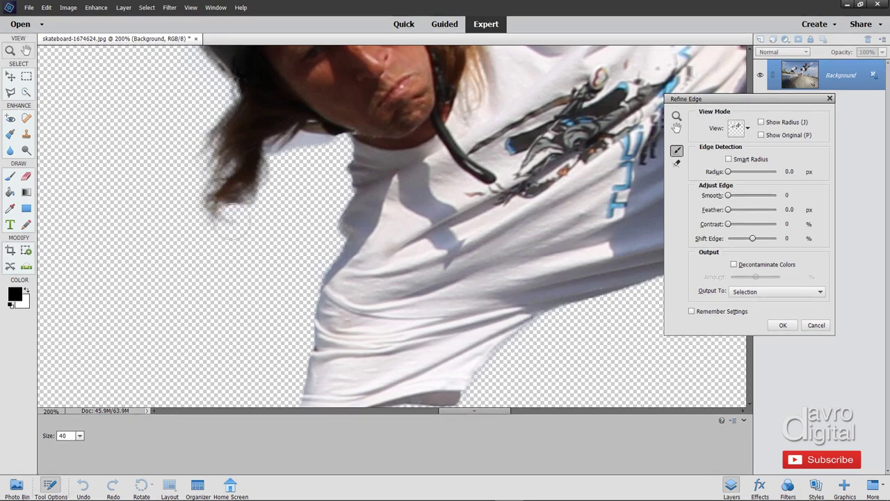
Step: Examine the complete cutout of the photographer and the skateboarder at 33.33% zoom
alt+click(272, 252)
alt+click(272, 251)
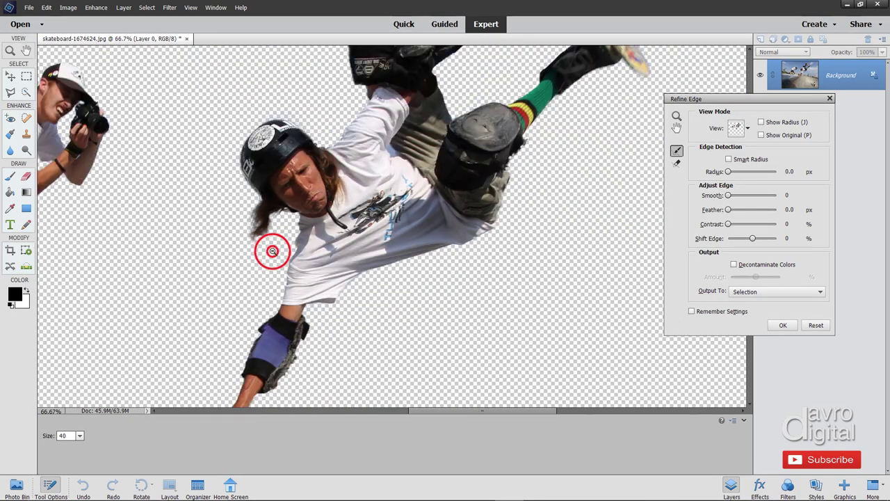
alt+click(272, 251)
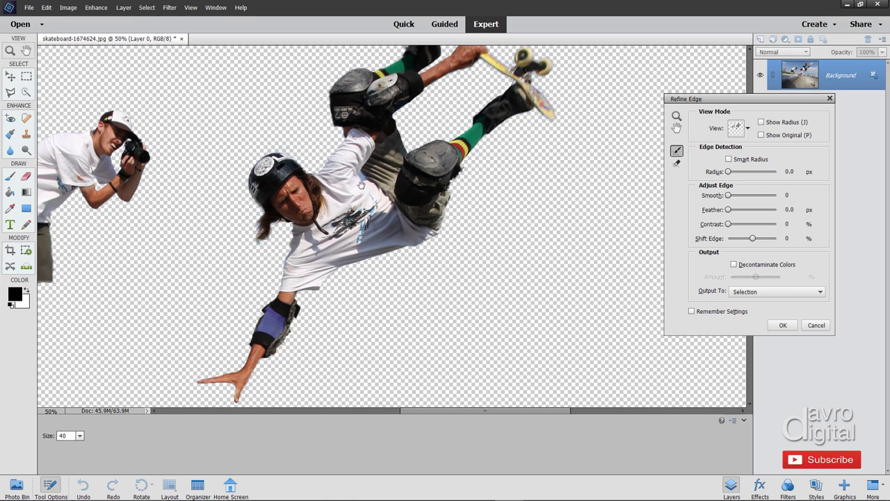
alt+click(229, 221)
drag(241, 224, 316, 234)
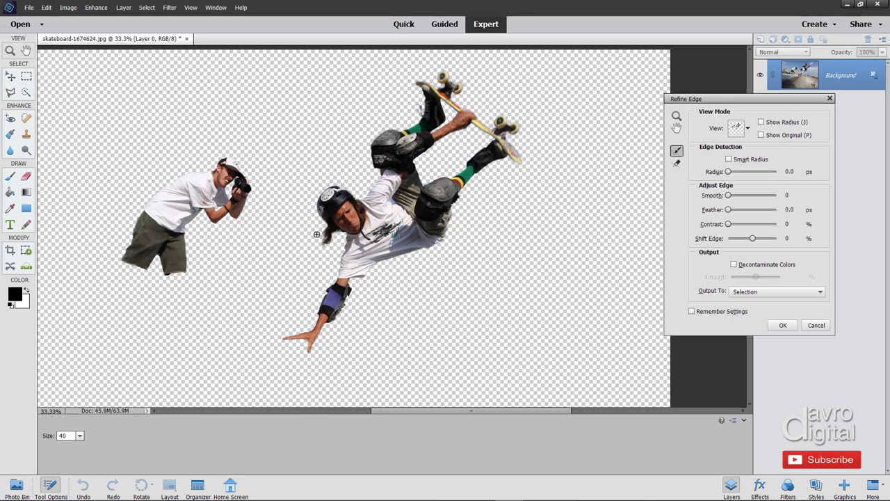
Step: Enable Decontaminate Colors, preview the selection in Overlay view, and output it as a New Layer with Layer Mask
click(734, 265)
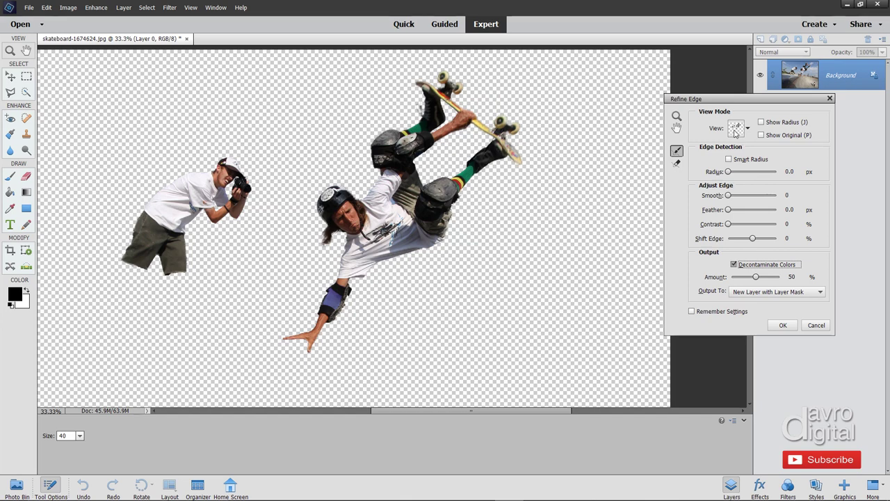
click(735, 129)
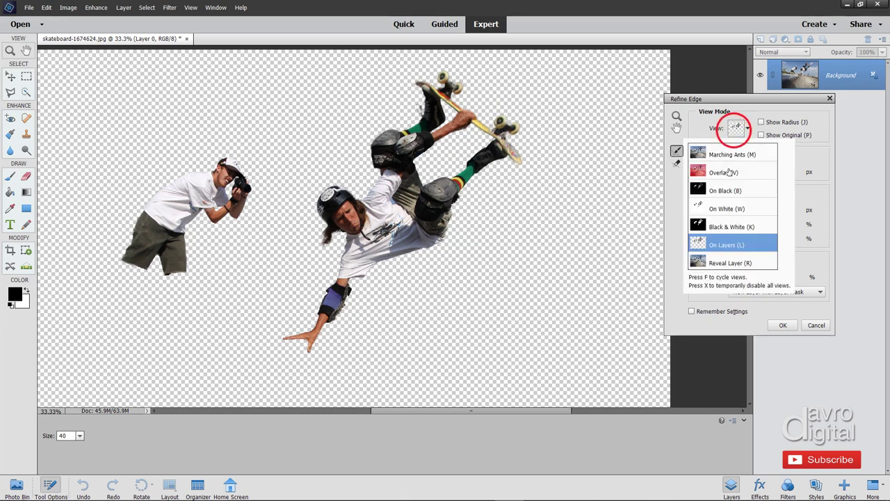
click(726, 172)
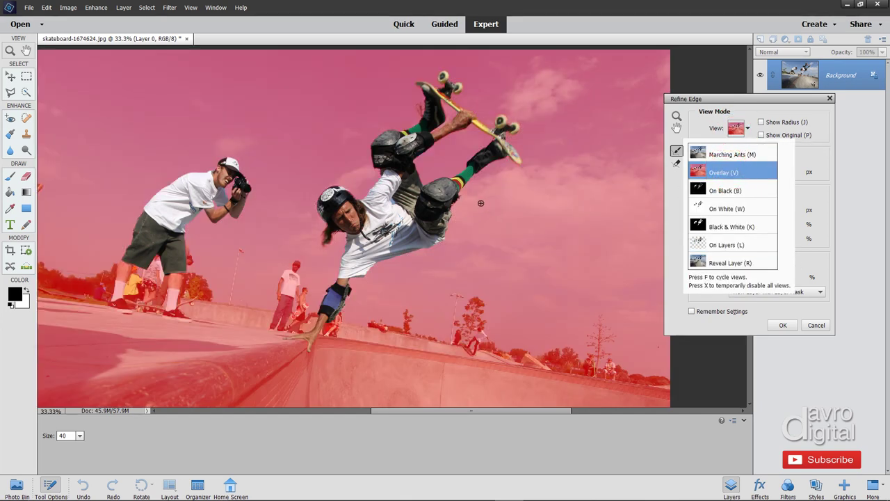
click(832, 257)
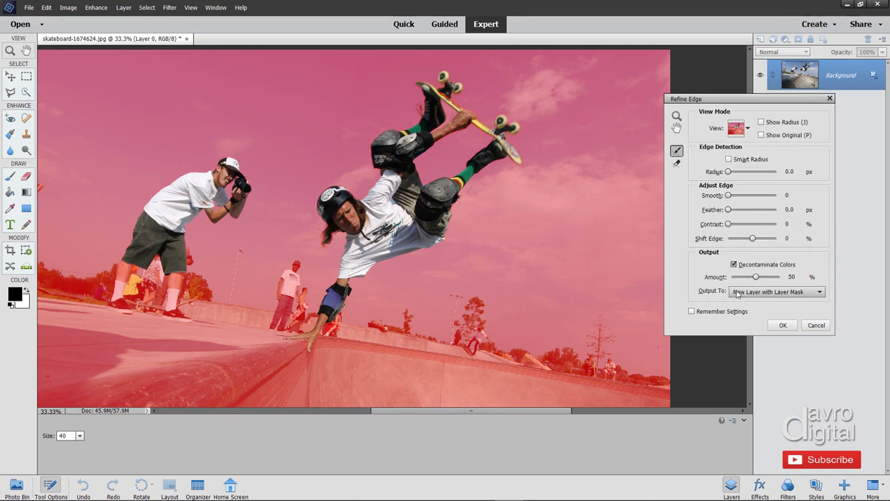
click(781, 324)
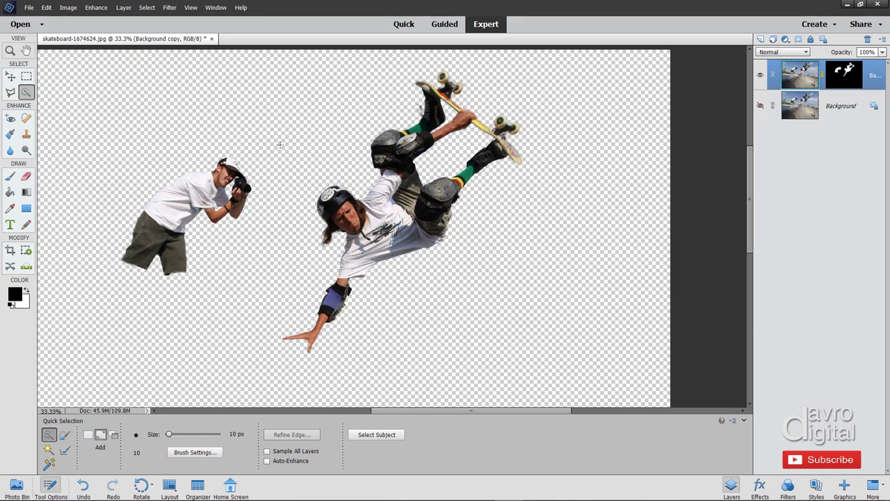
Step: Inspect the photographer's cutout at 200% zoom and compare it with the original by temporarily showing the Background layer
click(99, 54)
click(98, 55)
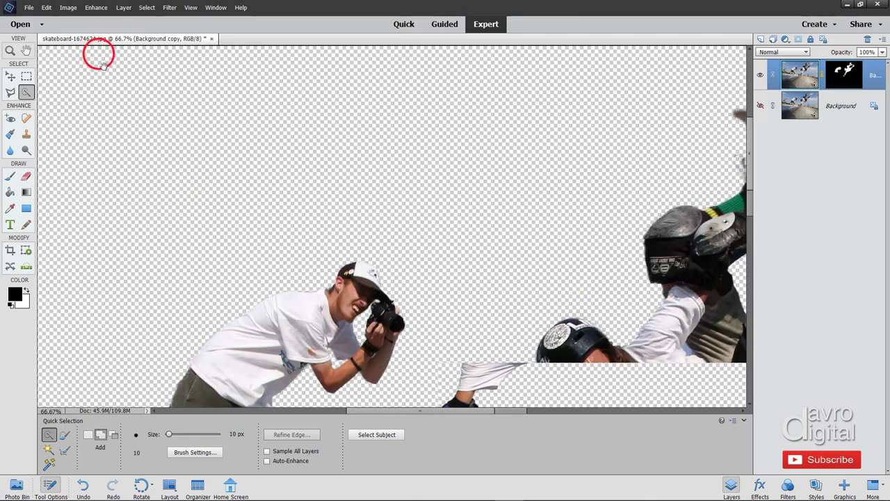
click(339, 324)
click(339, 324)
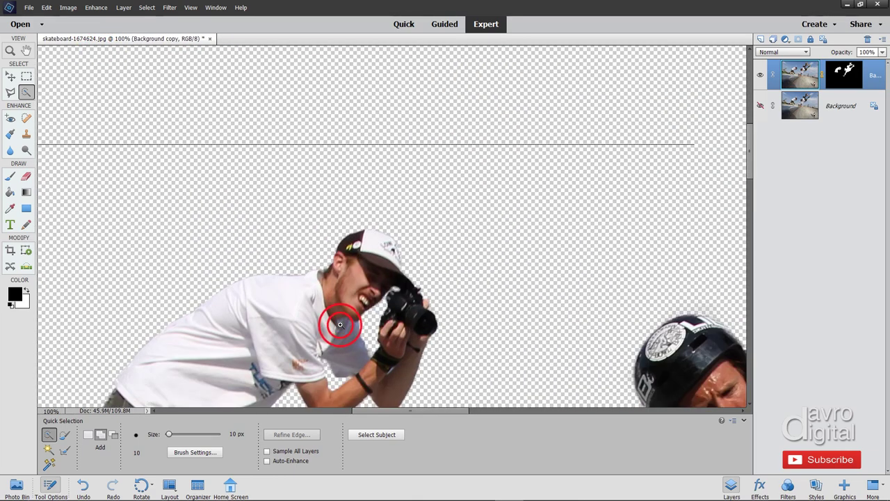
drag(372, 327, 453, 212)
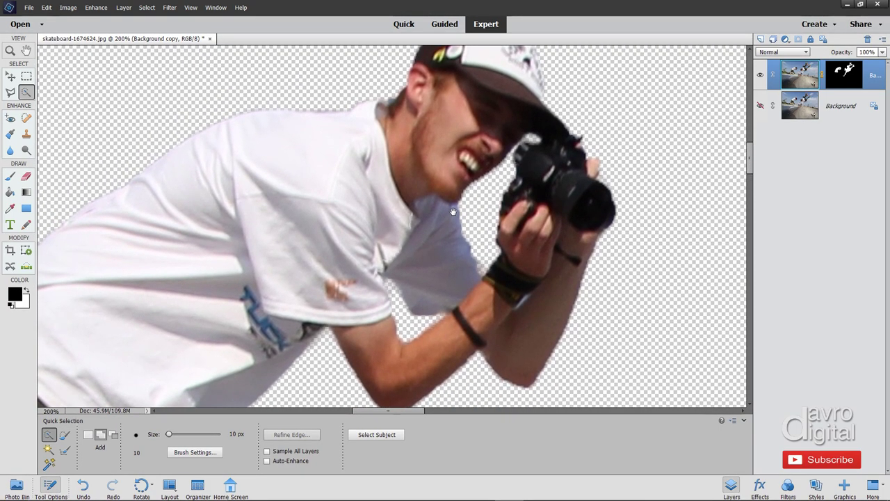
click(759, 105)
click(760, 105)
click(760, 106)
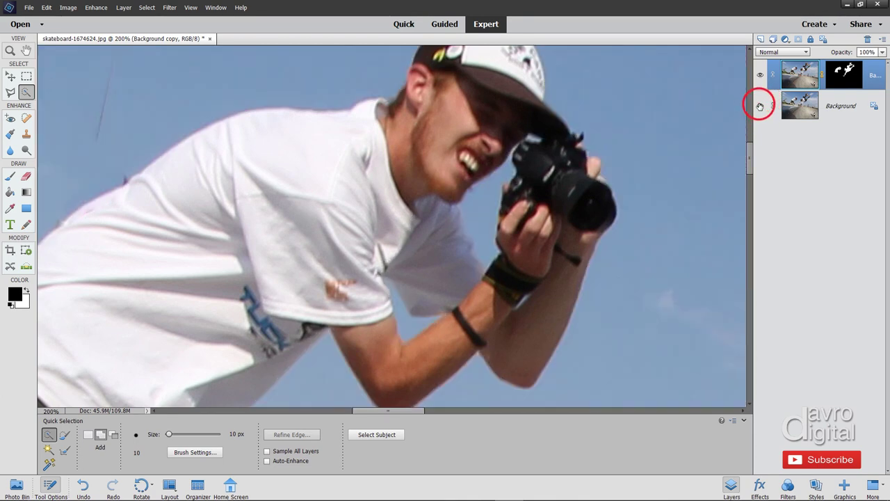
click(760, 106)
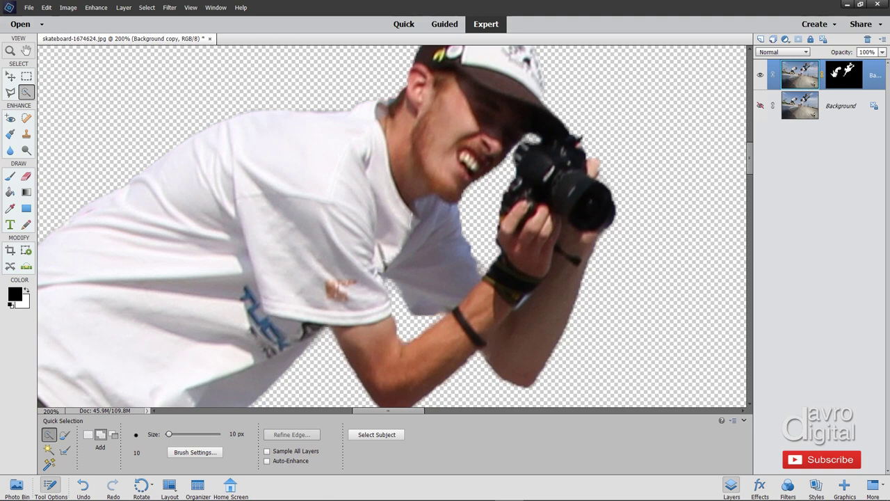
Step: Paint white on the cutout's layer mask with a 20 px brush over the photographer's camera lens and the fingertip beside it
click(843, 74)
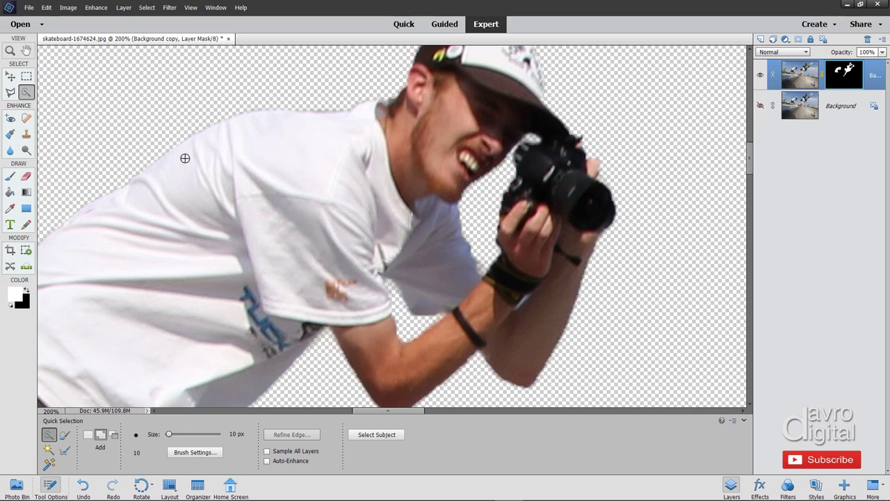
click(10, 178)
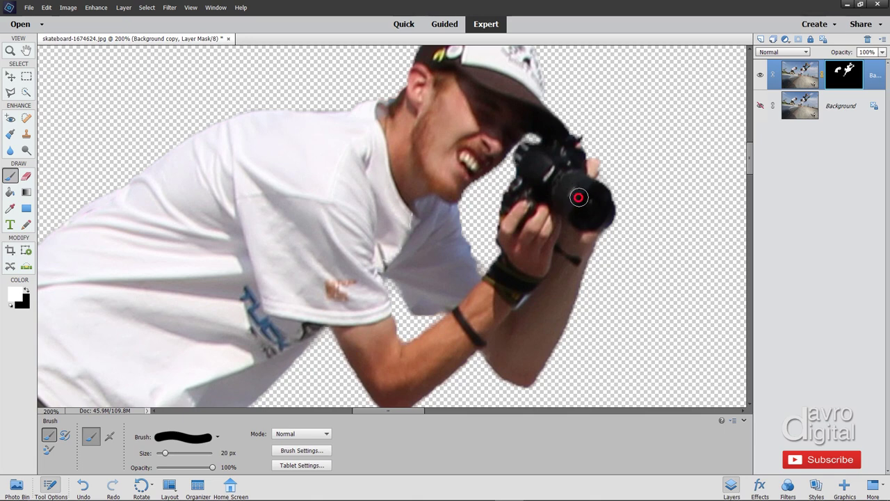
mouse_move(579, 197)
mouse_down()
mouse_move(595, 192)
mouse_move(596, 181)
mouse_up()
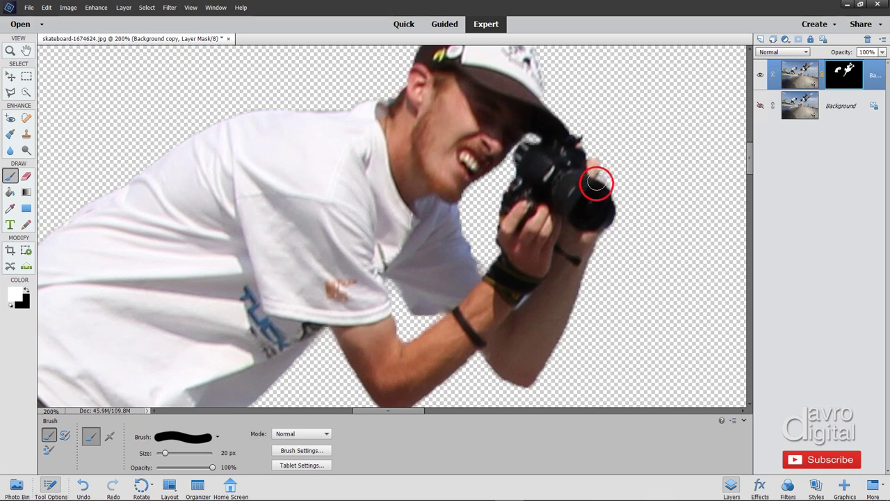
click(597, 181)
click(597, 180)
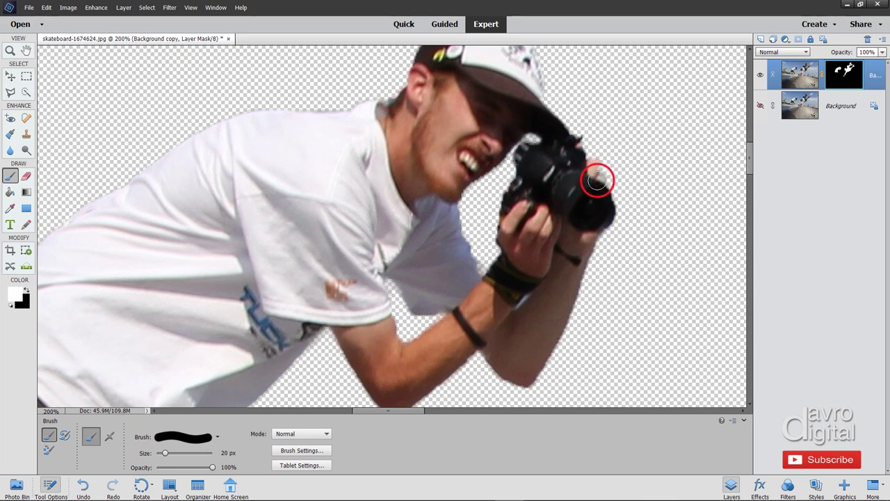
click(597, 181)
click(597, 181)
click(598, 181)
click(597, 181)
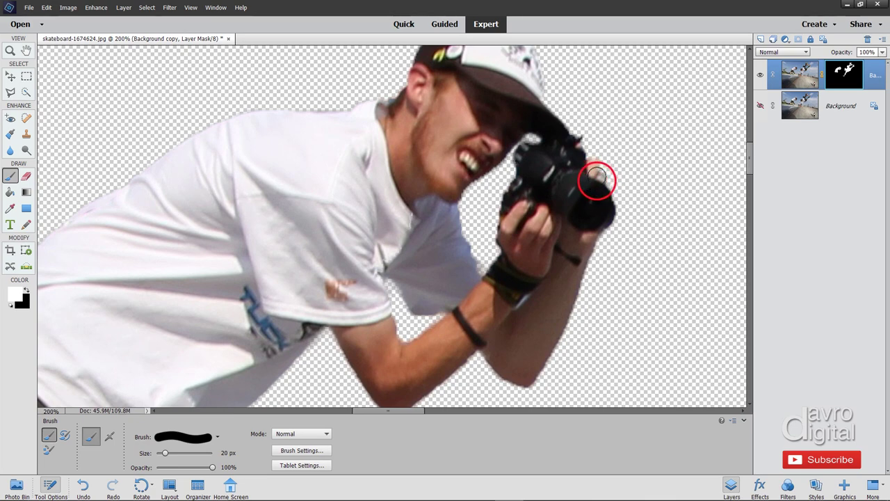
drag(597, 180, 598, 174)
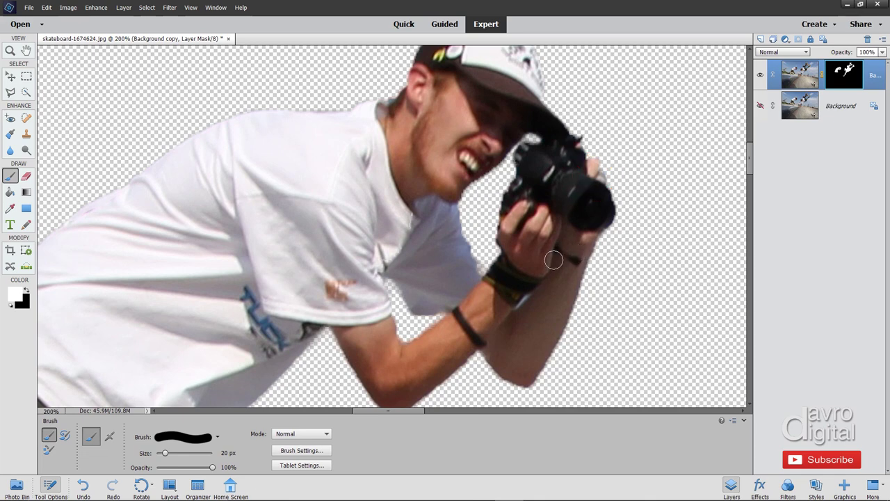
Step: On the mask, paint black over the stray patch below the photographer's shorts hem and white along the edge between the legs
drag(411, 315, 549, 69)
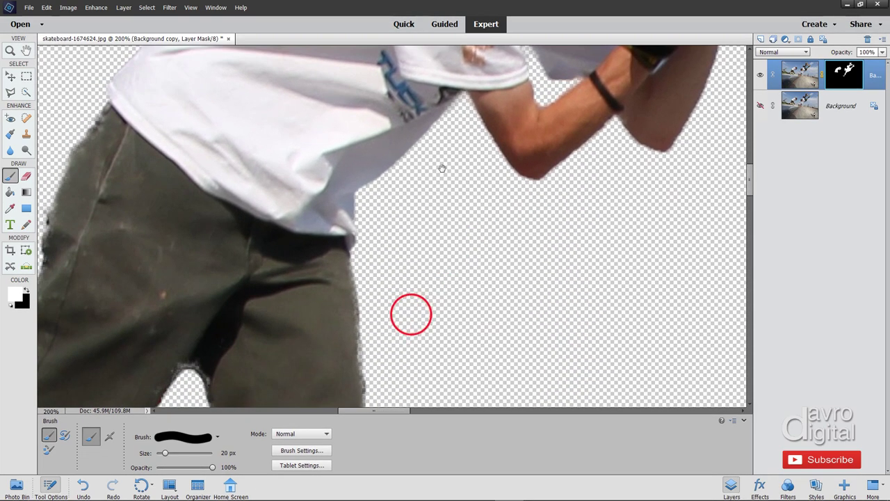
drag(356, 237, 386, 115)
drag(368, 166, 483, 124)
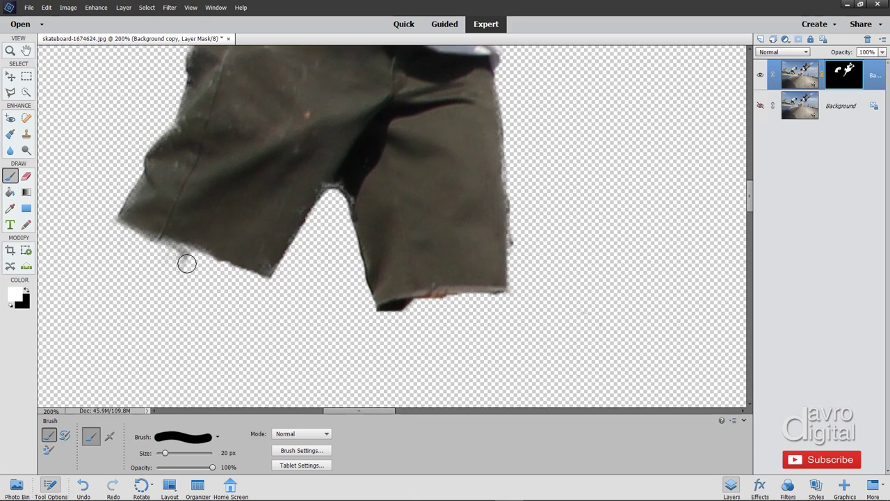
key(x)
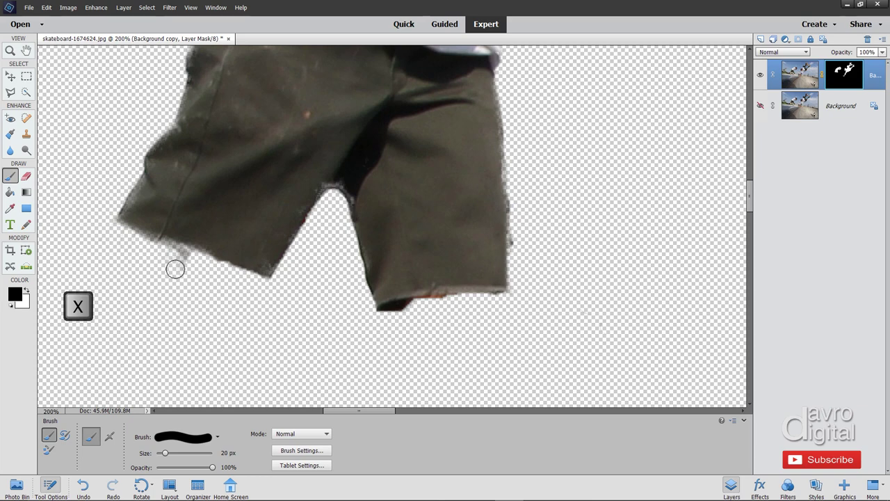
drag(192, 263, 157, 243)
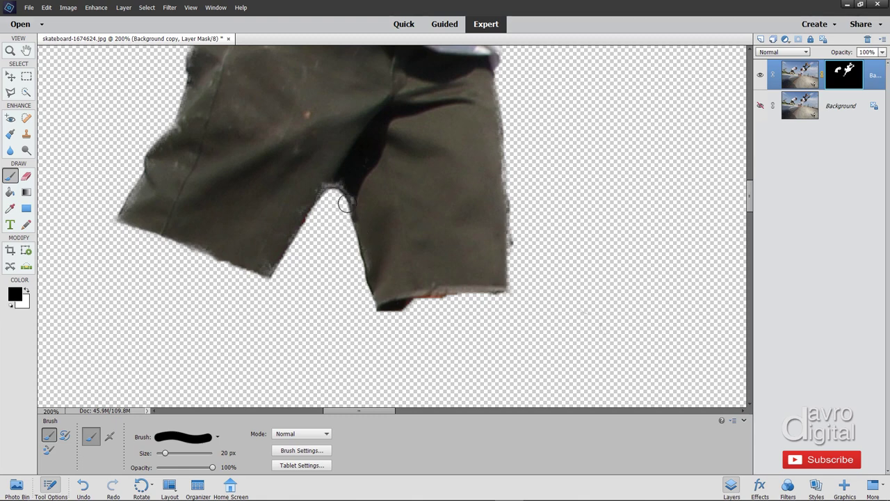
key(x)
drag(352, 195, 342, 181)
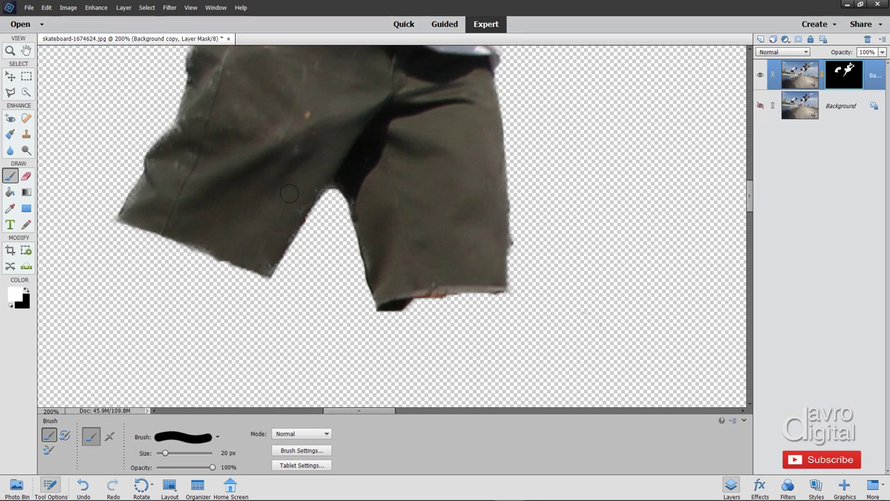
Step: Restore the outer edge of the skateboarder's helmet by painting white on the mask all the way around to the hair
drag(226, 156, 302, 303)
drag(314, 268, 312, 272)
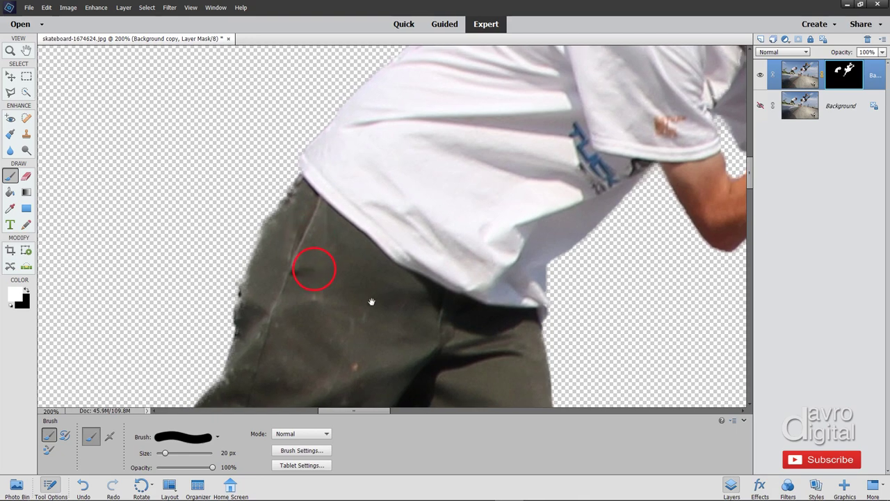
drag(310, 304, 217, 160)
drag(461, 218, 219, 139)
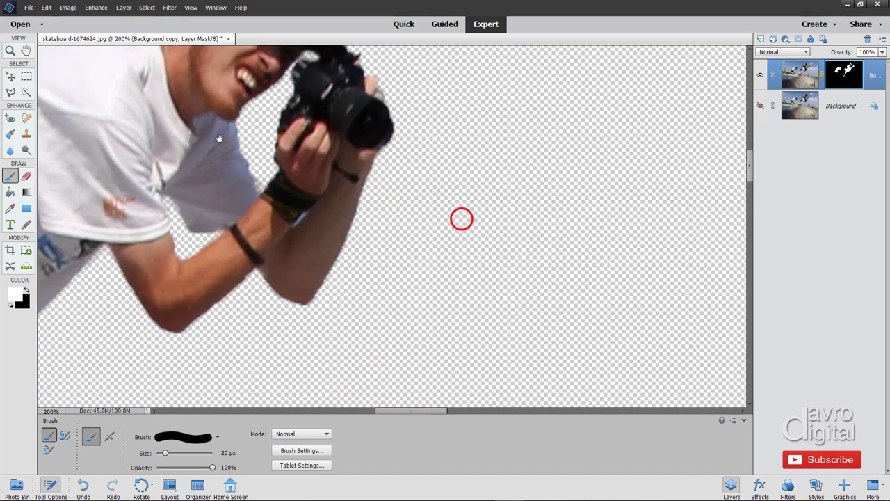
drag(490, 236, 87, 102)
drag(457, 211, 234, 305)
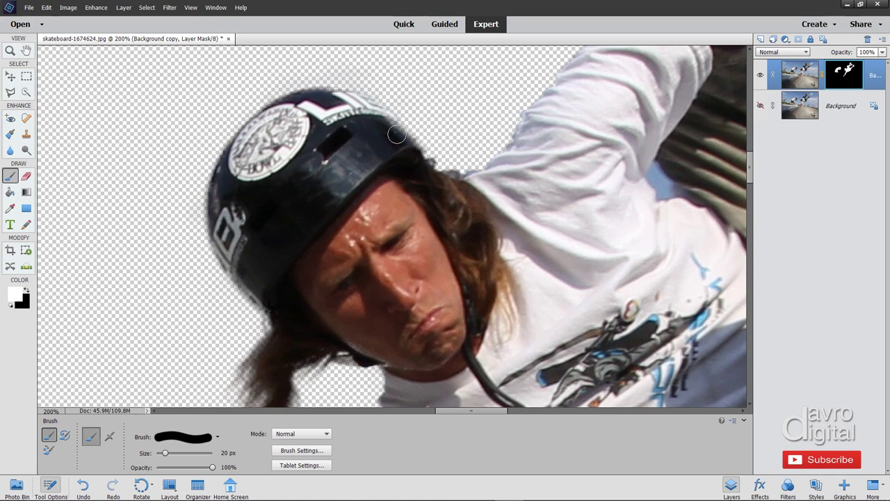
drag(405, 141, 389, 125)
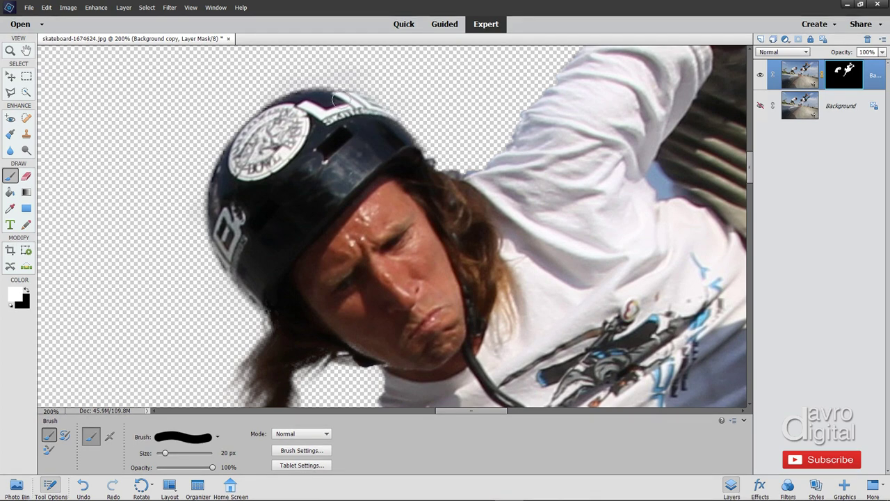
drag(339, 96, 299, 99)
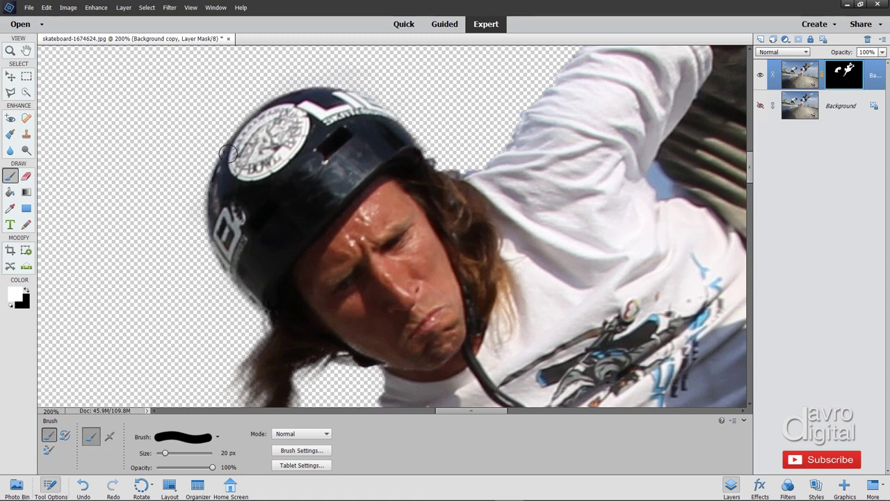
mouse_move(211, 221)
mouse_down()
mouse_move(227, 266)
mouse_move(263, 304)
mouse_up()
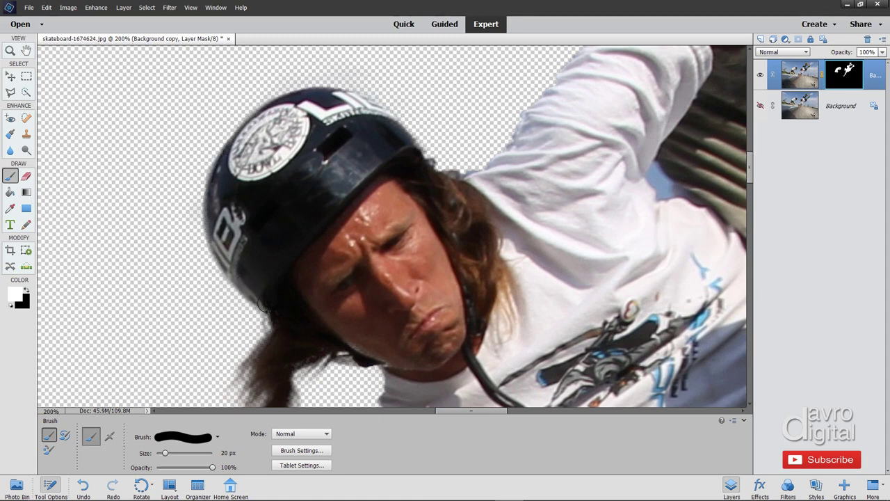
Step: Examine the skateboarder's cutout edges along the shirt, elbow pad, lower hand, knee pads, raised shoe and the hand gripping the board
drag(301, 329, 298, 113)
drag(406, 266, 283, 171)
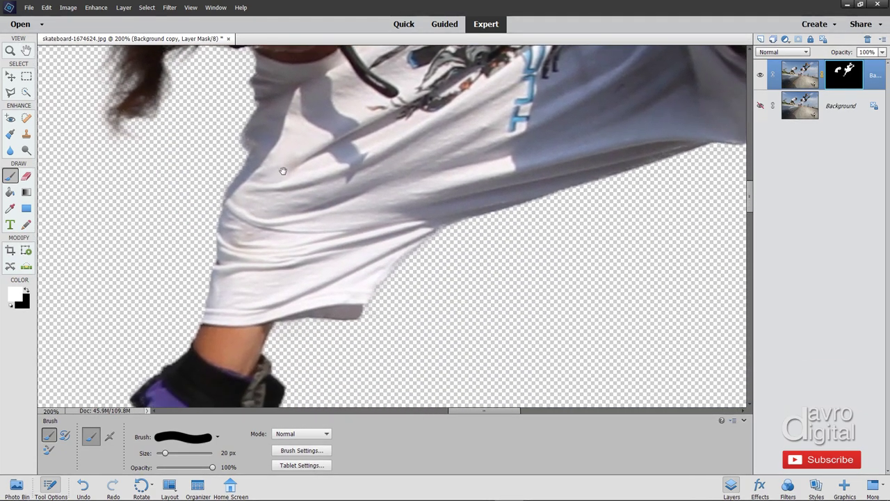
drag(283, 229, 207, 229)
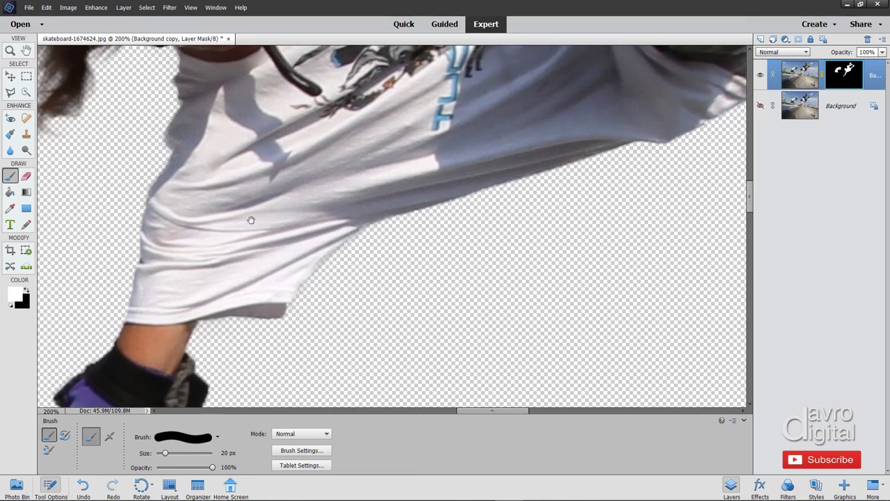
scroll(251, 220, down, 2)
scroll(251, 220, left, 1)
scroll(249, 210, down, 5)
scroll(249, 210, left, 2)
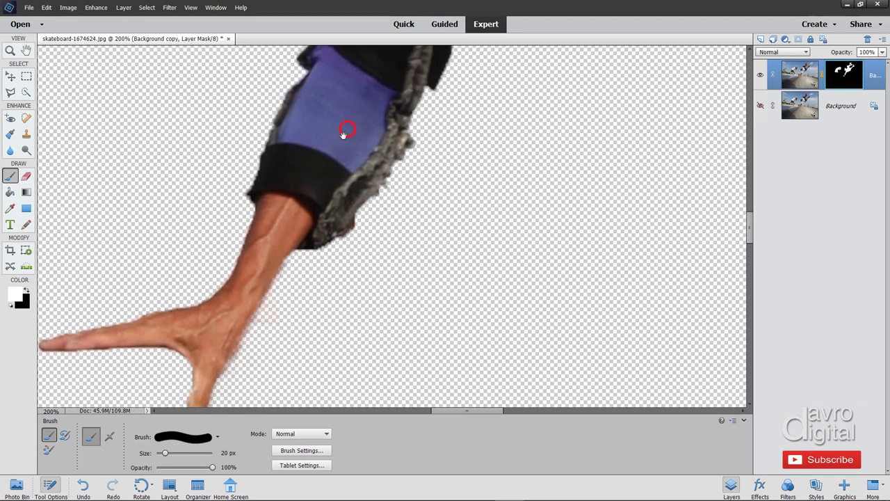
drag(343, 134, 281, 251)
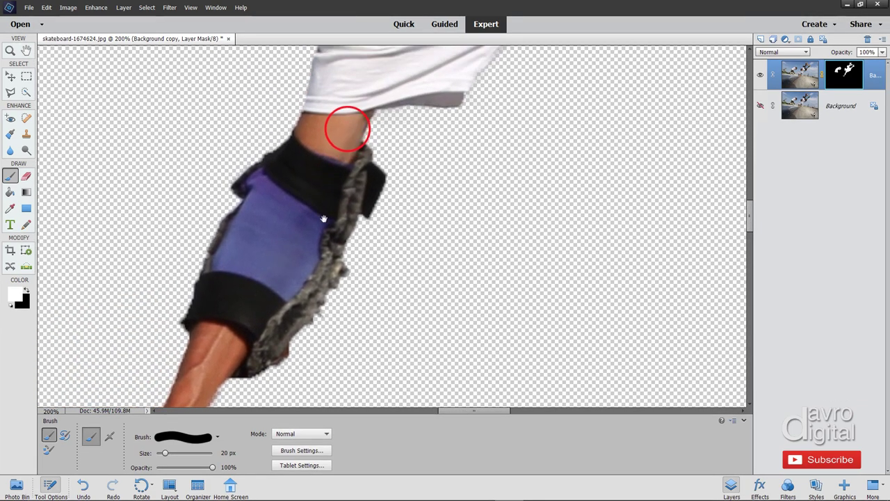
drag(354, 114, 148, 279)
drag(326, 140, 184, 256)
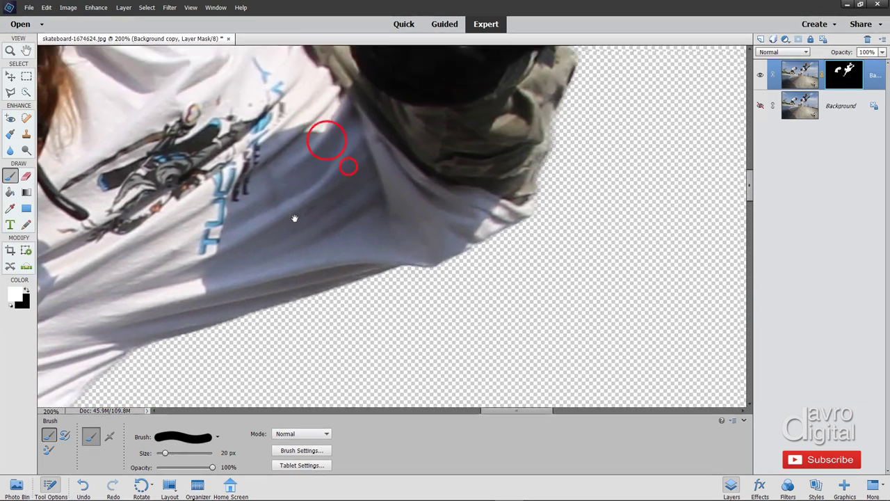
drag(295, 219, 269, 254)
drag(399, 116, 293, 261)
drag(391, 111, 329, 235)
drag(449, 151, 330, 230)
drag(385, 175, 369, 324)
mouse_move(397, 216)
mouse_down()
mouse_move(544, 351)
mouse_move(463, 274)
mouse_move(499, 328)
mouse_move(551, 340)
mouse_move(609, 266)
mouse_up()
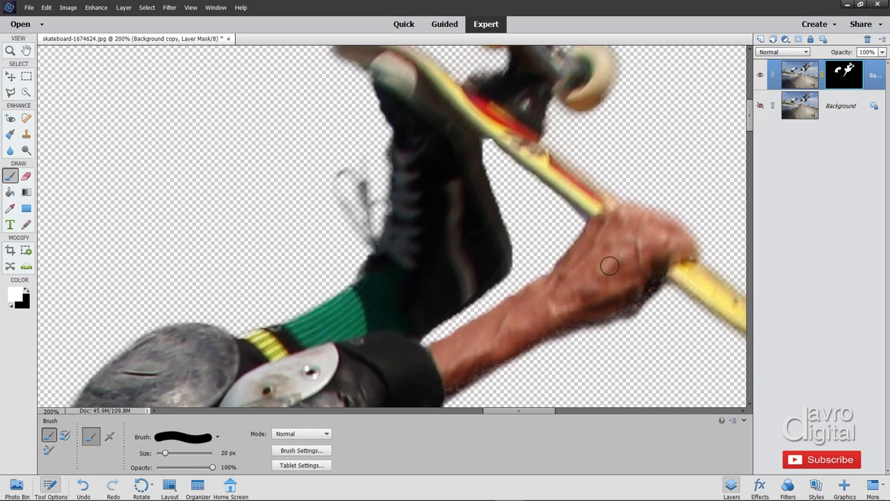
Step: Fit the whole image in view and make the Background layer visible beneath the cutout
key(ctrl+0)
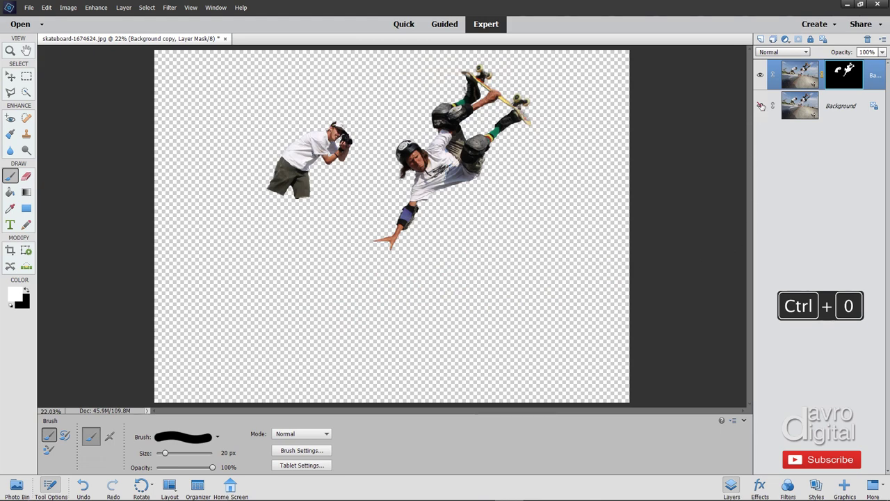
click(760, 105)
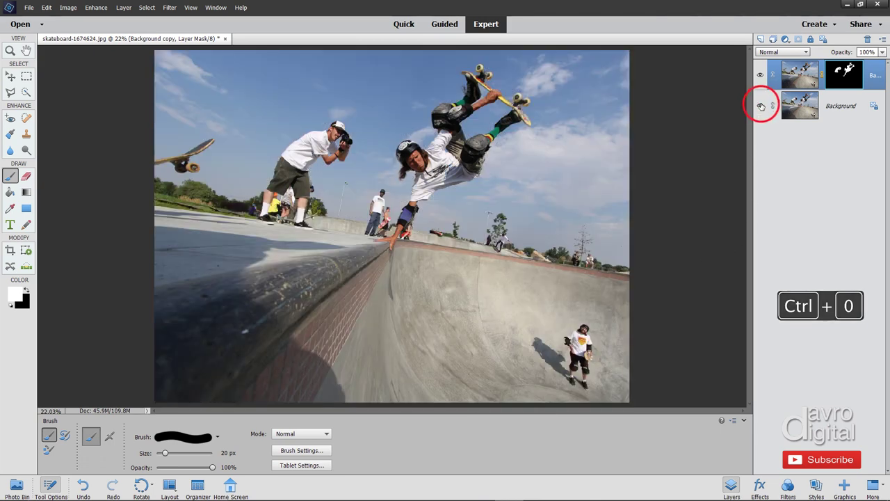
Step: On the Background layer, draw a rectangular marquee from the sky beside the loose skateboard down to the bowl beside the standing skater
click(845, 107)
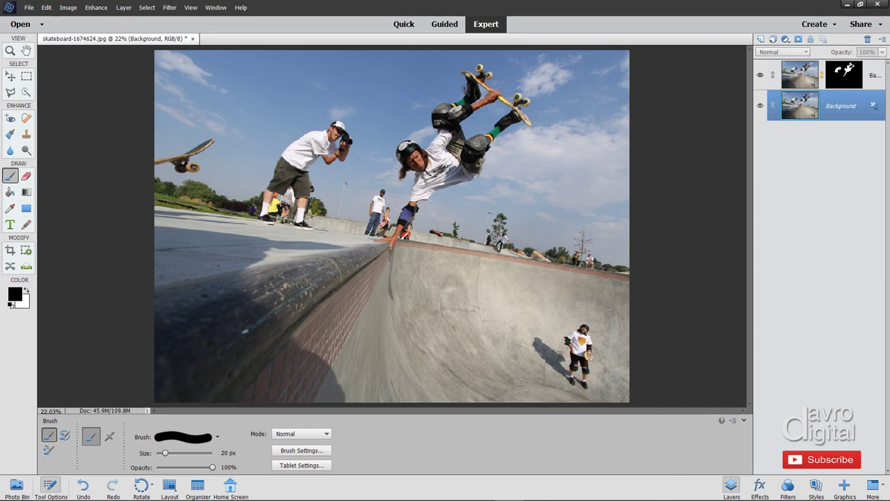
click(26, 75)
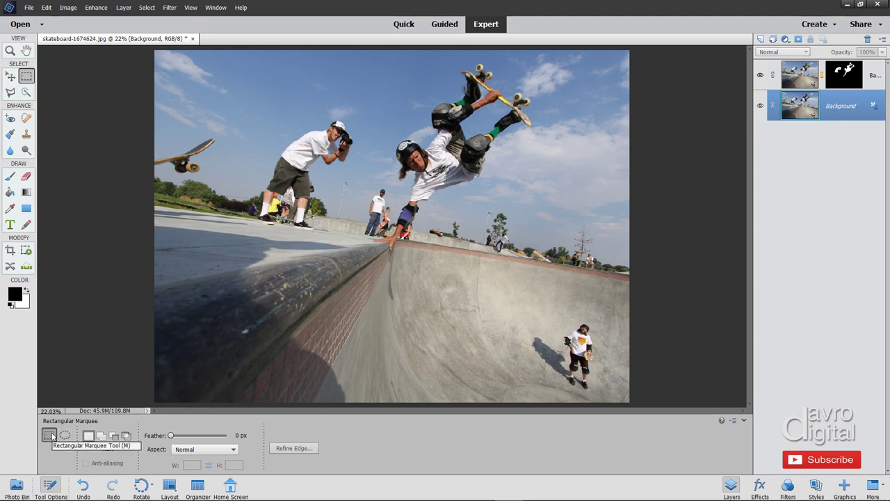
click(743, 421)
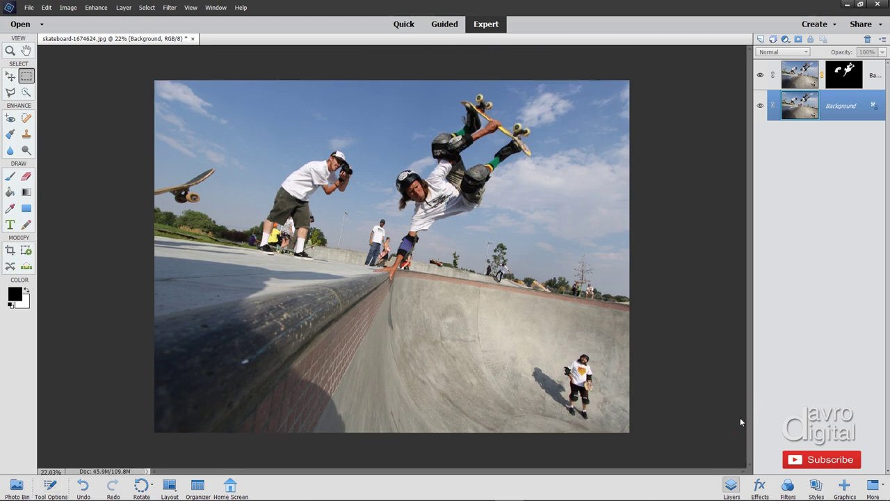
key(ctrl+0)
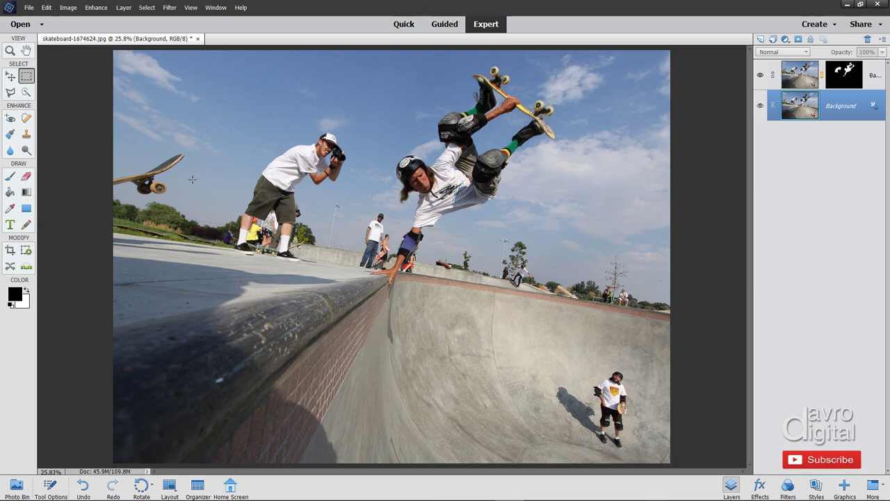
drag(191, 178, 574, 433)
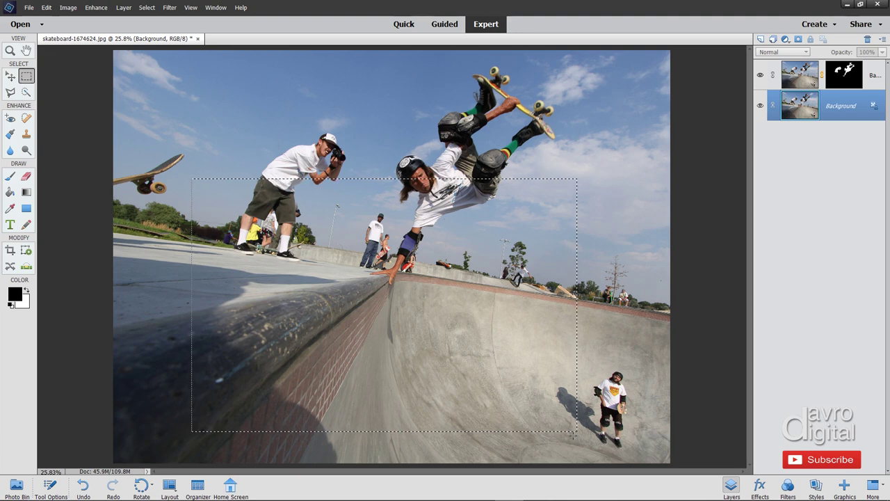
Step: Begin a Transform Selection on the rectangular outline and shift it slightly to the left
click(146, 9)
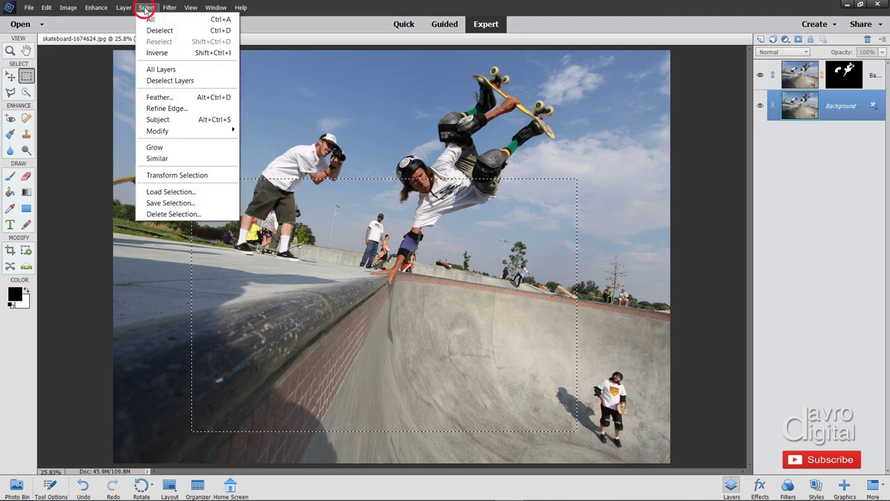
click(163, 175)
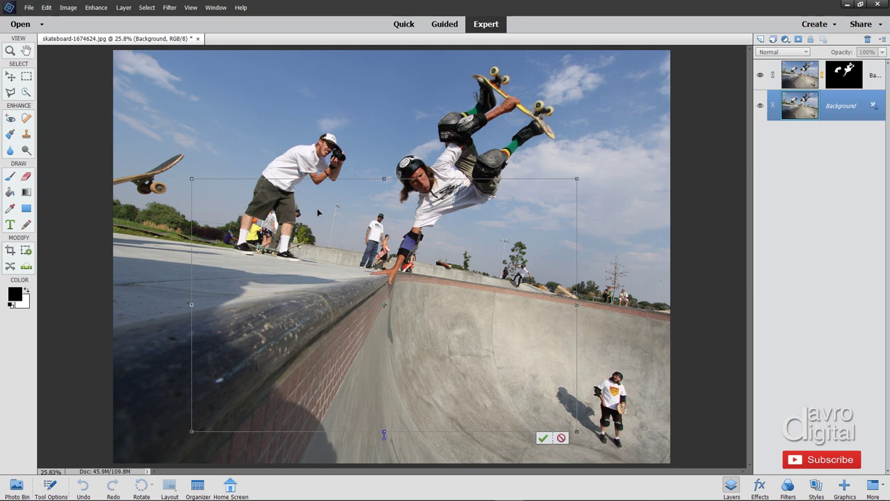
drag(386, 245, 364, 248)
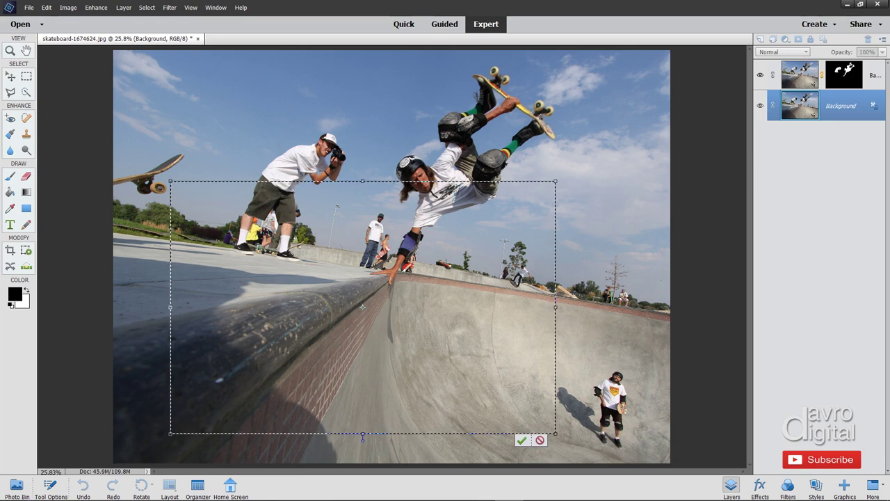
Step: Apply Perspective to the selection outline, pulling its upper corners inward and spreading its lower corners outward into a trapezoid
right_click(407, 218)
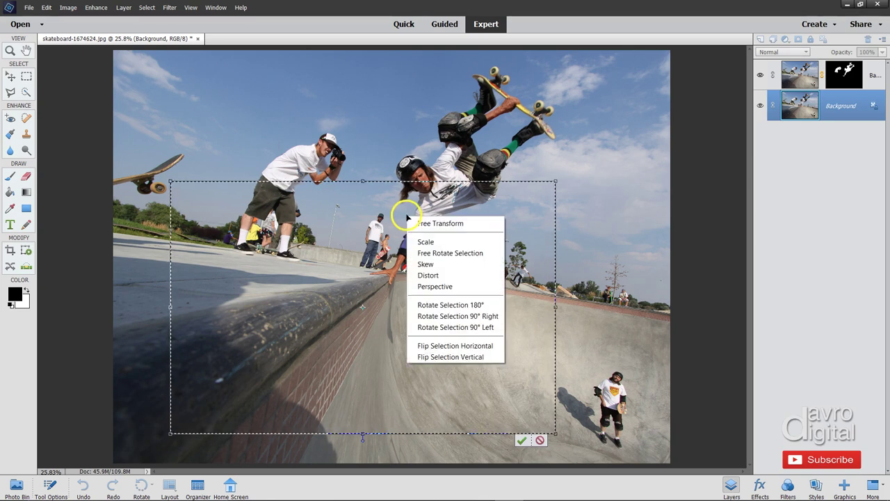
click(418, 285)
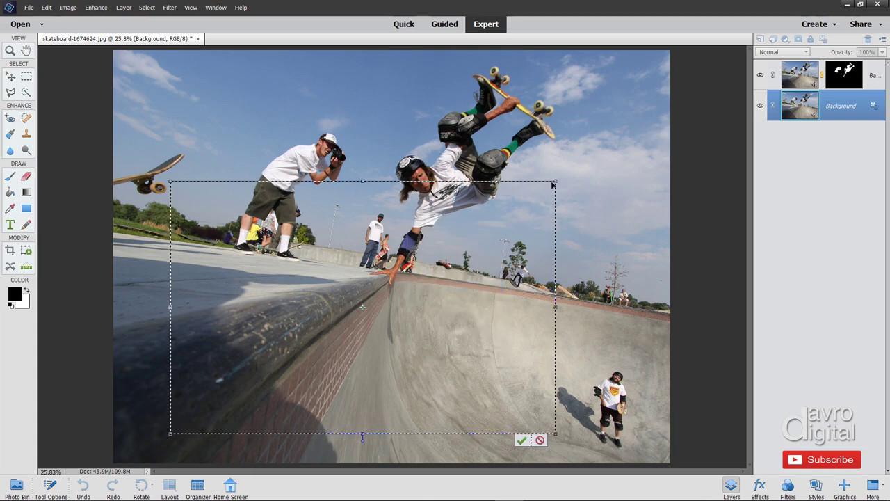
drag(557, 182, 498, 188)
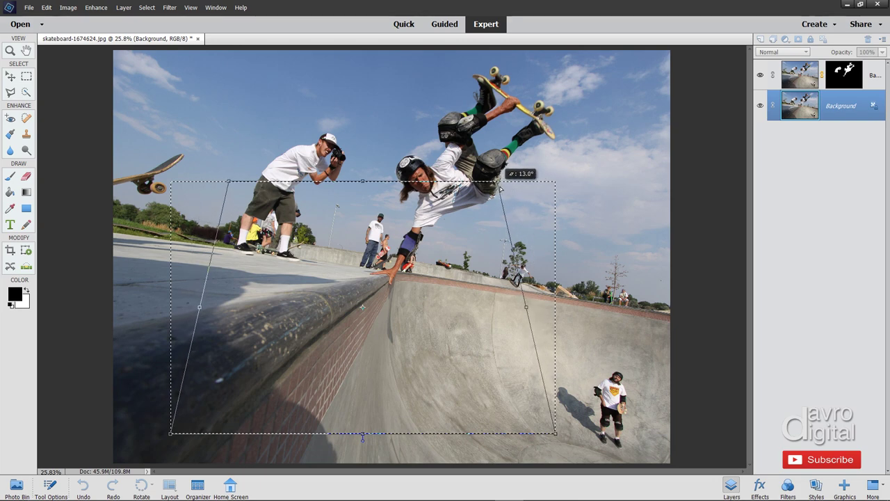
drag(499, 188, 505, 182)
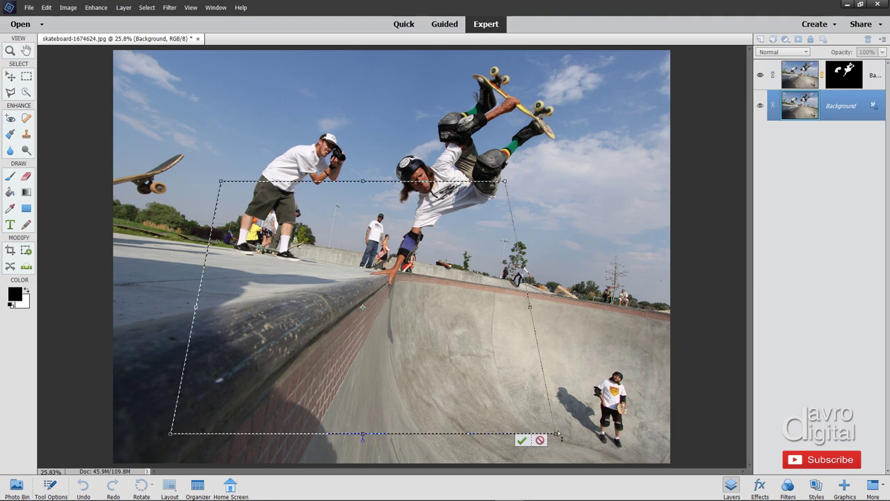
drag(558, 434, 586, 432)
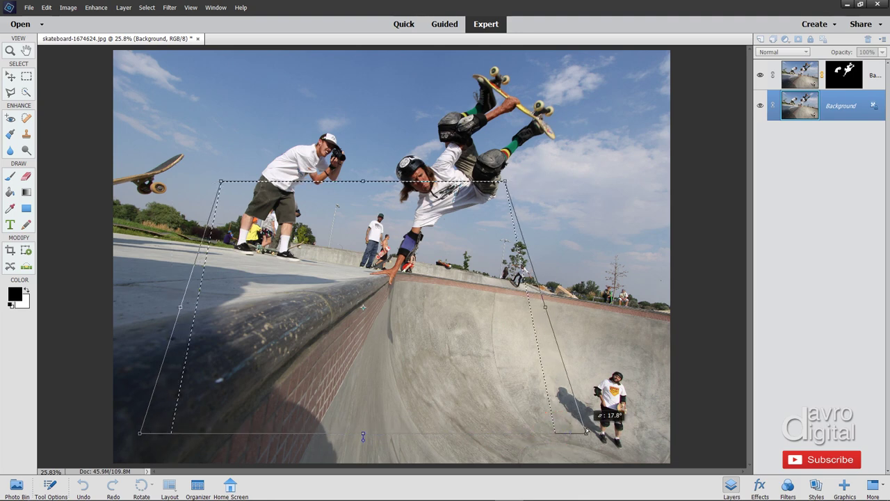
Step: With Free Transform, flatten the trapezoid selection from its top and bottom edges, rotate it slightly clockwise and nudge it left
right_click(405, 284)
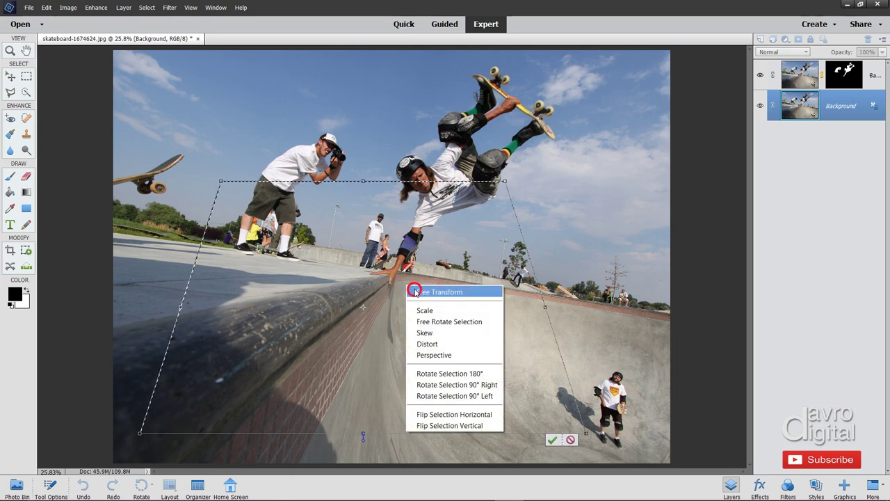
click(414, 291)
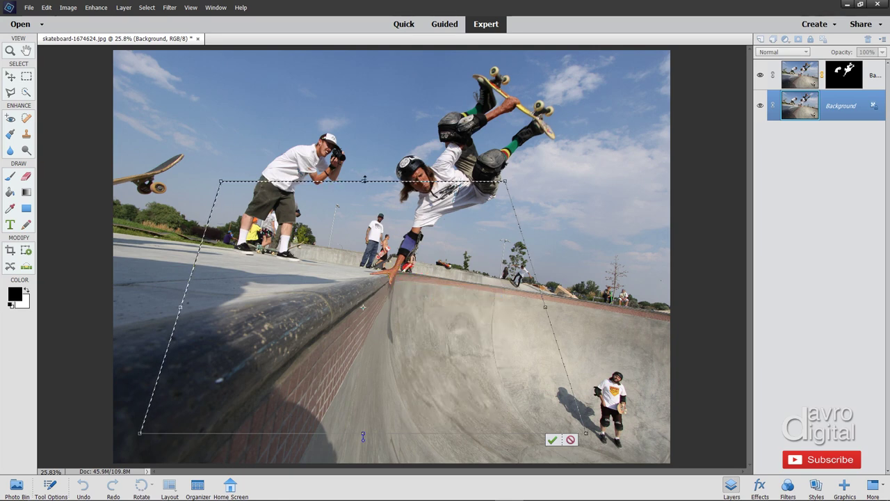
drag(365, 180, 363, 200)
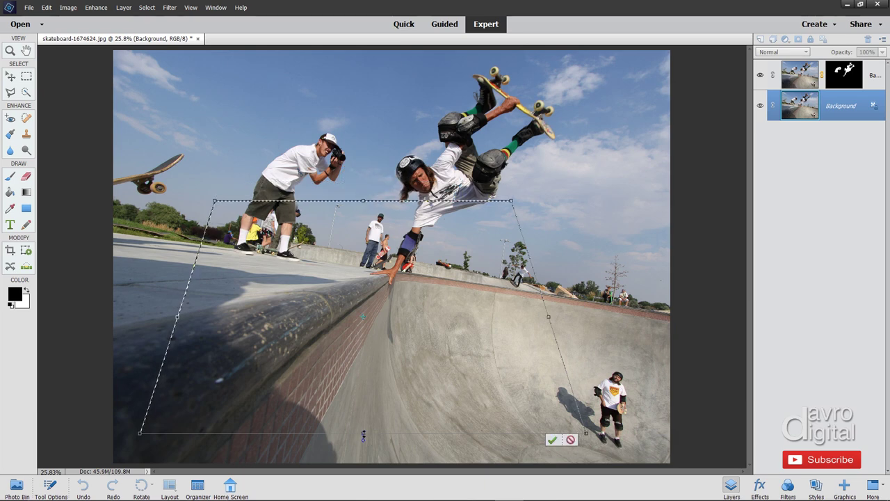
drag(363, 435, 363, 396)
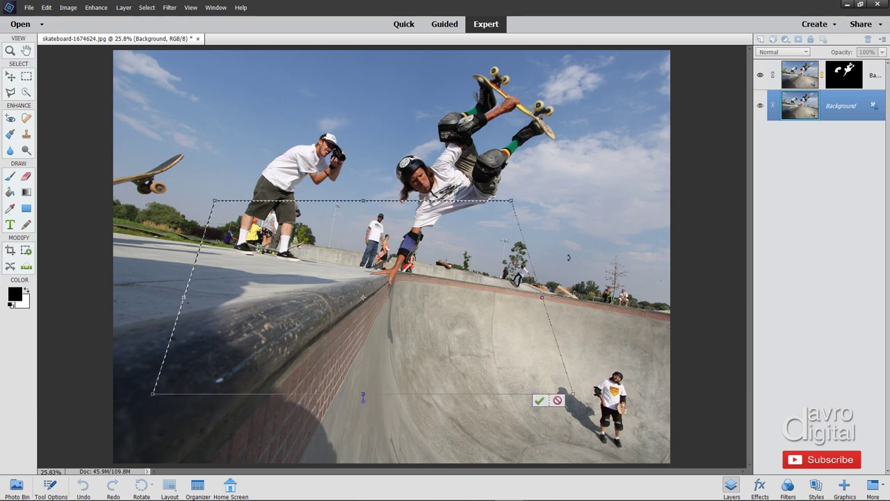
drag(569, 258, 566, 281)
drag(461, 294, 447, 295)
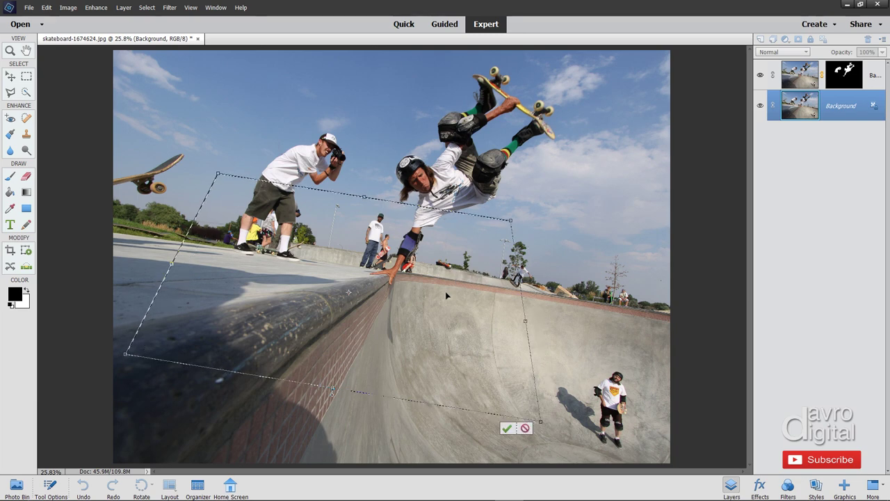